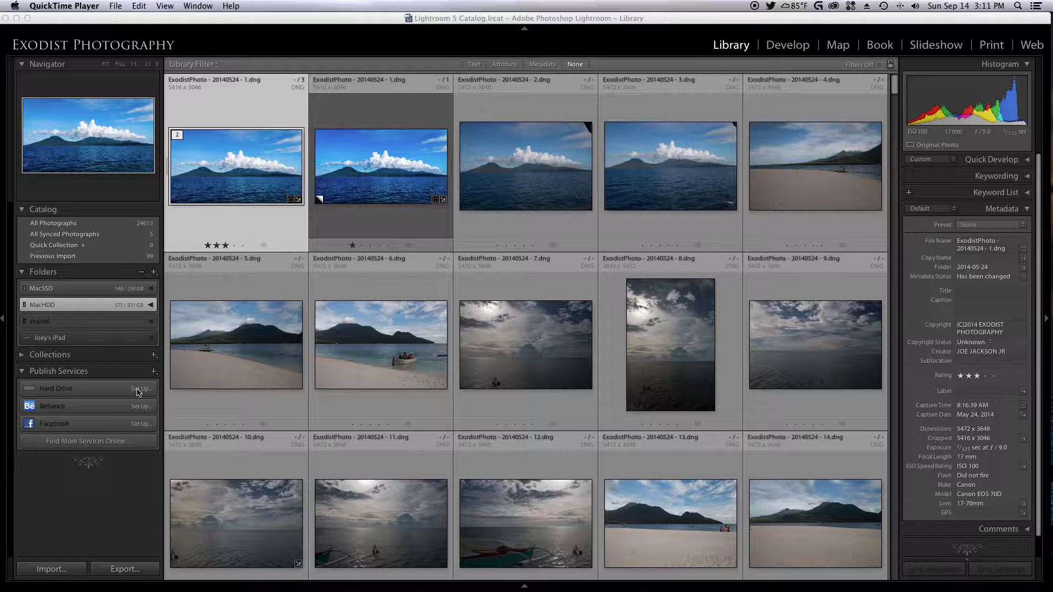
Step: Describe the Hard Drive service as TIFF FOR PRINTS, exporting into a TIFF PRINTS subfolder
{"action": "left_click", "coordinate": [138, 389]}
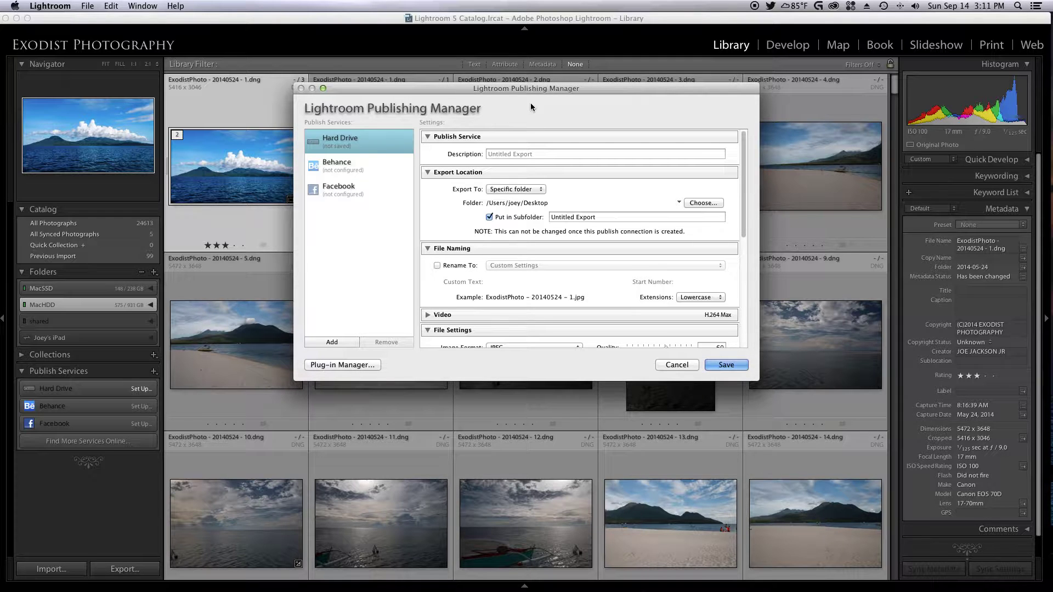
{"action": "left_click", "coordinate": [527, 154]}
{"action": "left_click", "coordinate": [541, 154]}
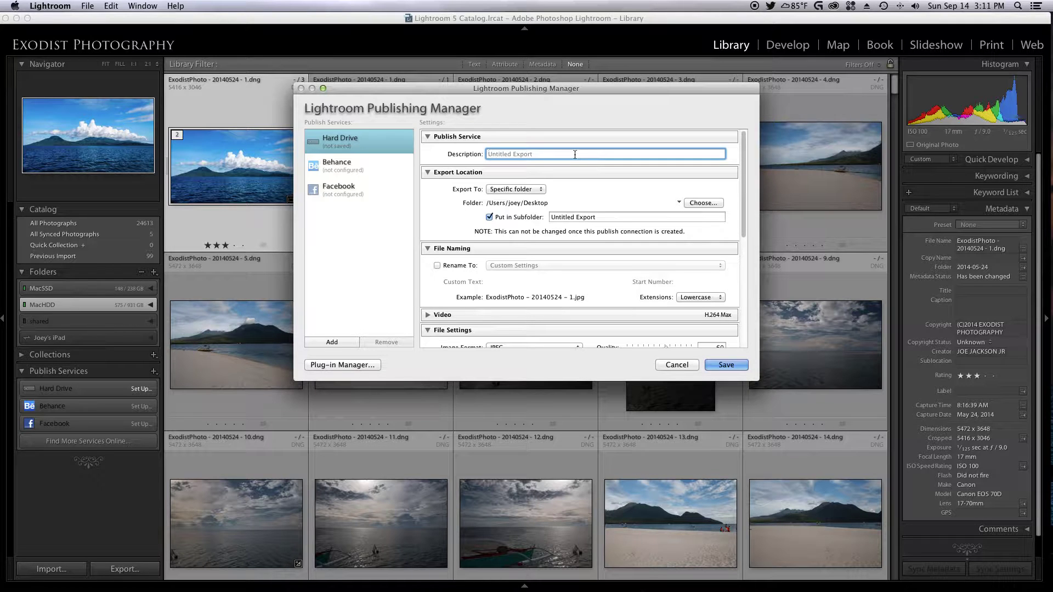
{"action": "type", "text": "TIFF FOR PRINTS"}
{"action": "left_click", "coordinate": [613, 216]}
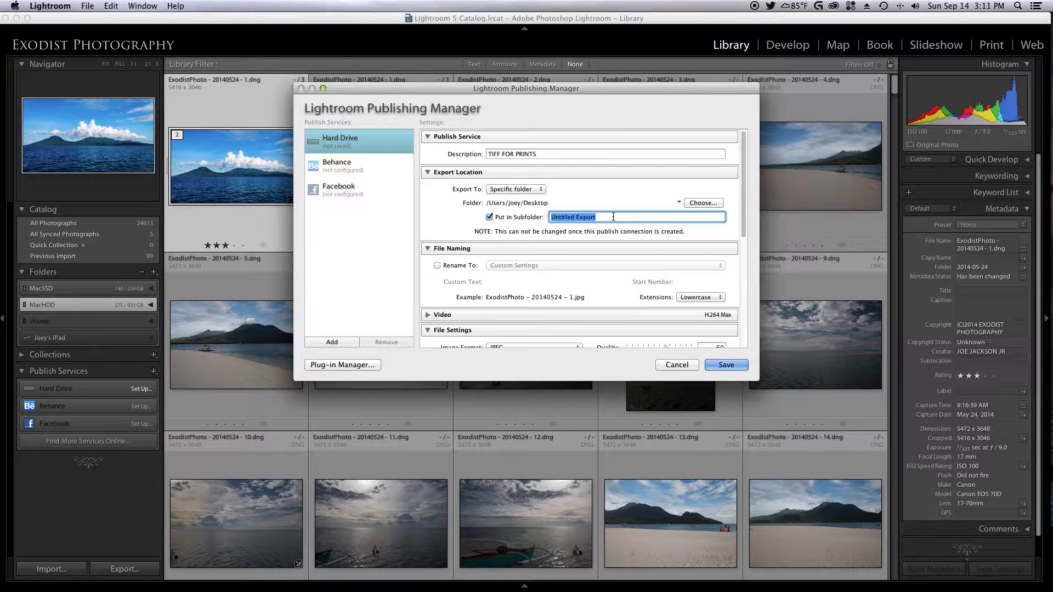
{"action": "type", "text": "TIFF PRINTS"}
Step: Collapse File Naming and uncheck Include Video Files in the Video section
{"action": "scroll", "coordinate": [576, 228], "scroll_direction": "down", "scroll_amount": 4}
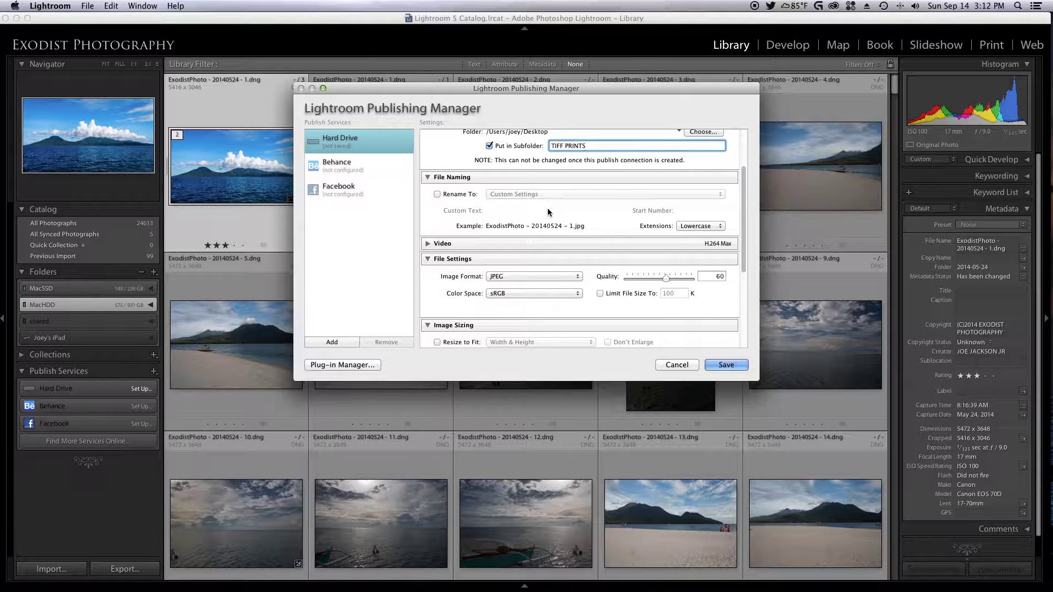
{"action": "left_click", "coordinate": [428, 179]}
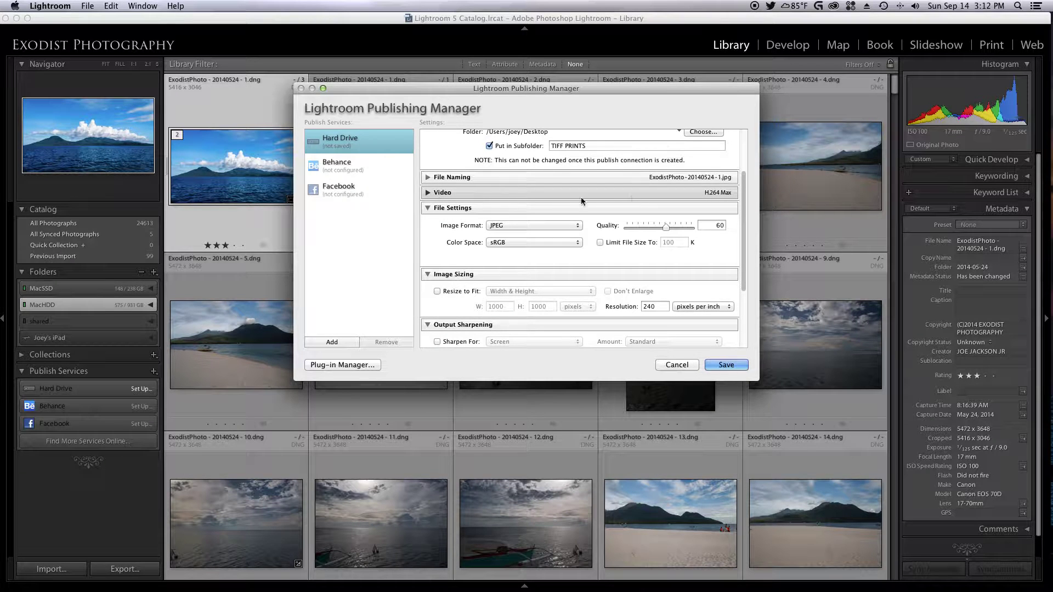
{"action": "left_click", "coordinate": [427, 192]}
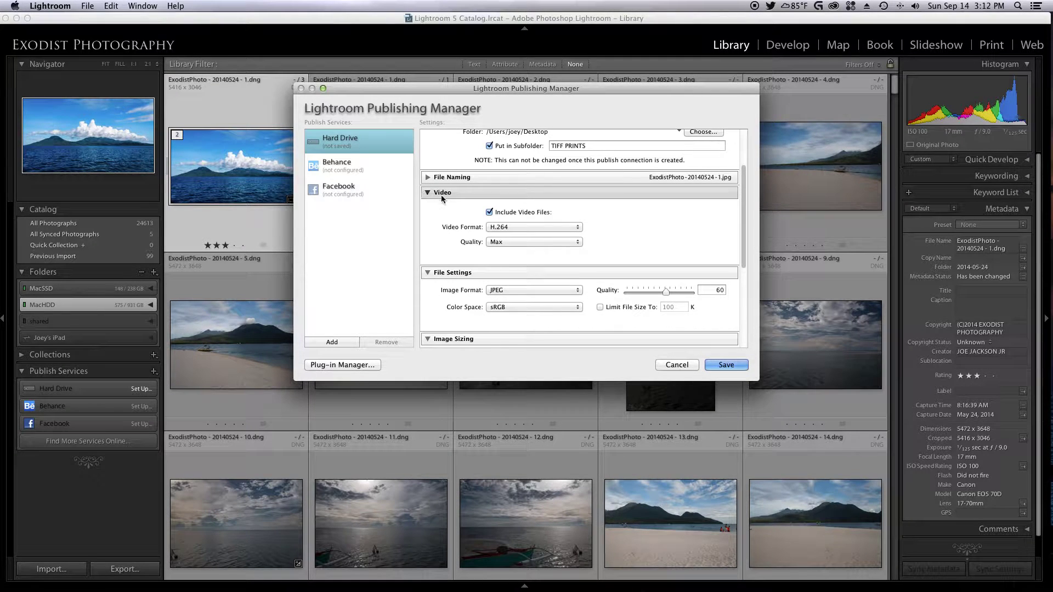
{"action": "left_click", "coordinate": [489, 212]}
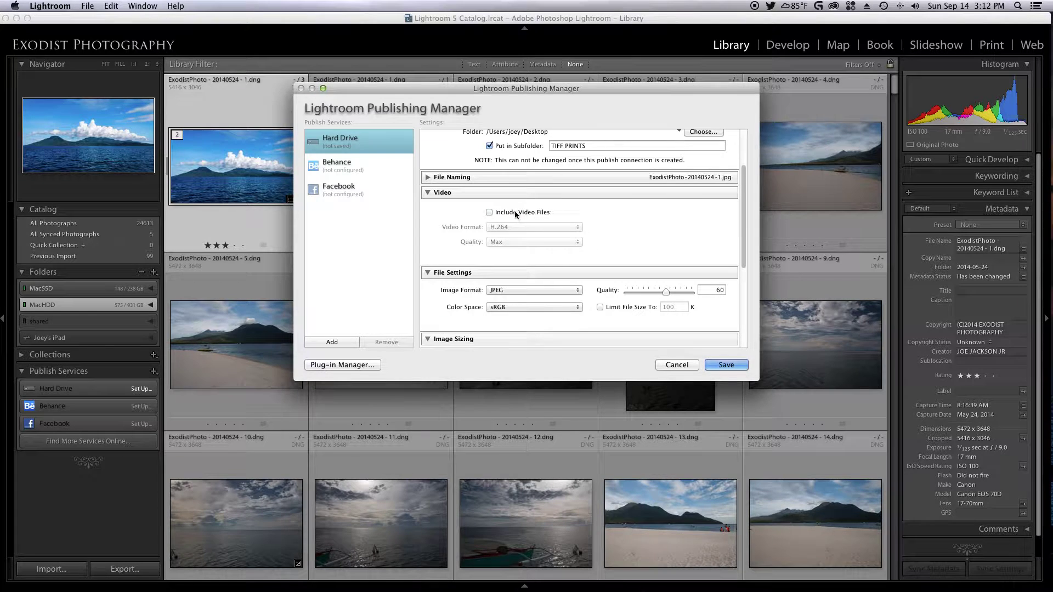
{"action": "left_click", "coordinate": [428, 193]}
Step: Set the export image format to TIFF with ZIP compression
{"action": "scroll", "coordinate": [572, 212], "scroll_direction": "down", "scroll_amount": 3}
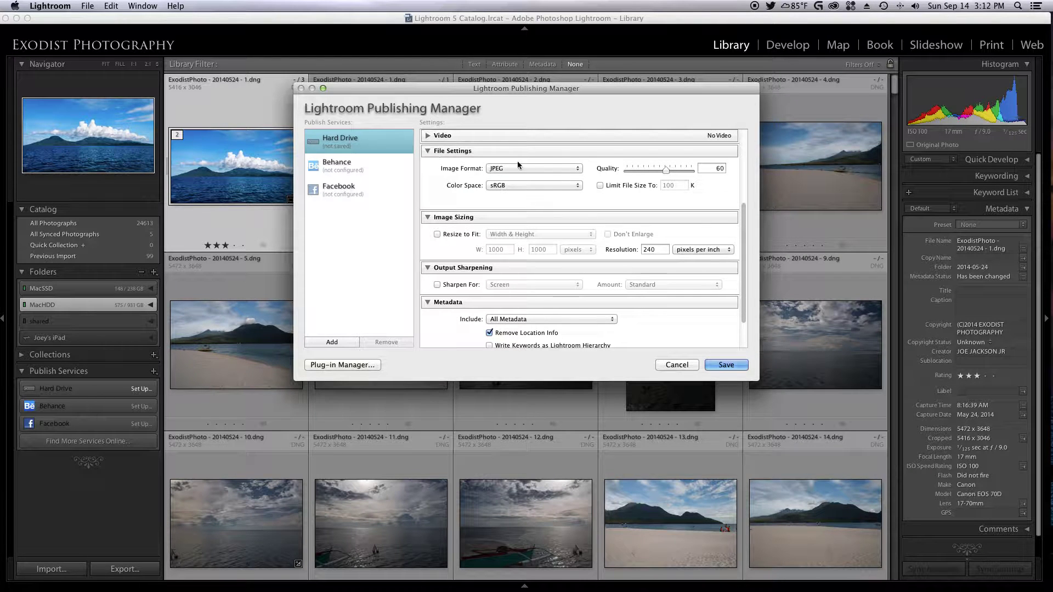
{"action": "left_click", "coordinate": [555, 169]}
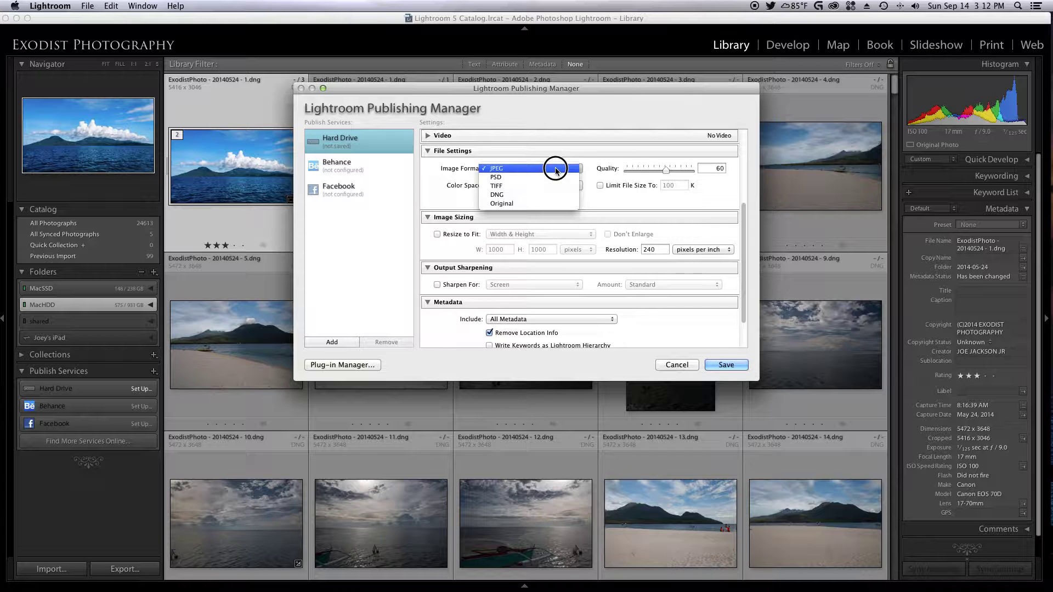
{"action": "left_click", "coordinate": [510, 186]}
{"action": "left_click", "coordinate": [661, 168]}
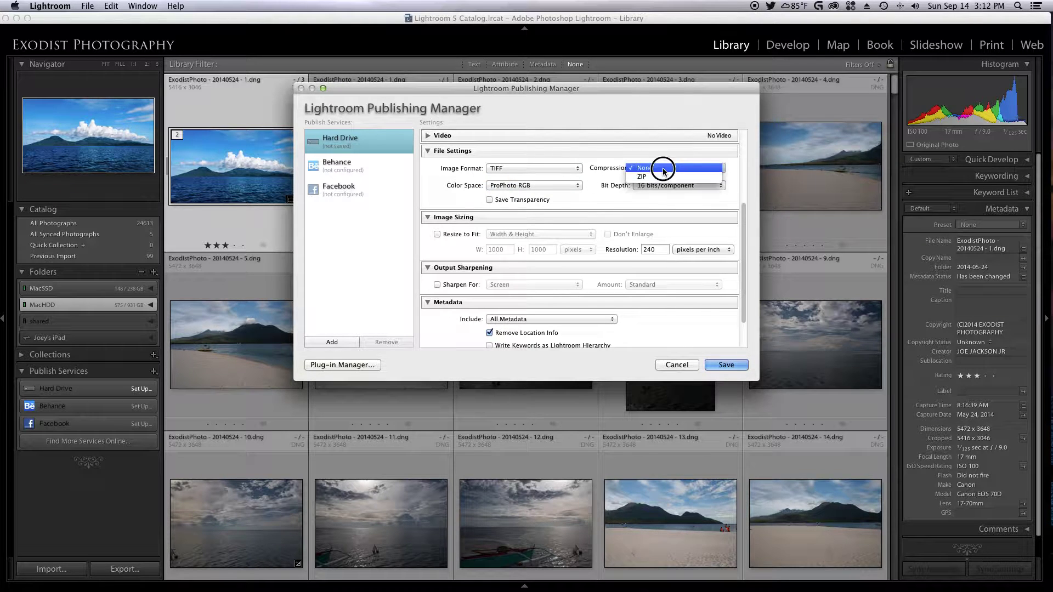
{"action": "left_click", "coordinate": [659, 177]}
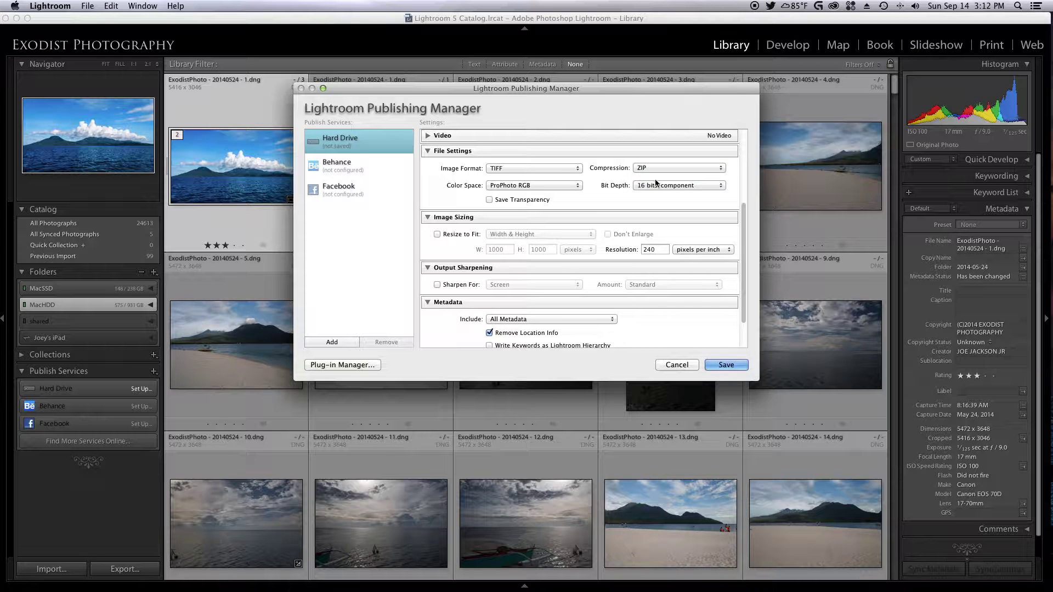
Step: Keep the TIFF bit depth at 16 bits/component
{"action": "scroll", "coordinate": [582, 198], "scroll_direction": "up", "scroll_amount": 1}
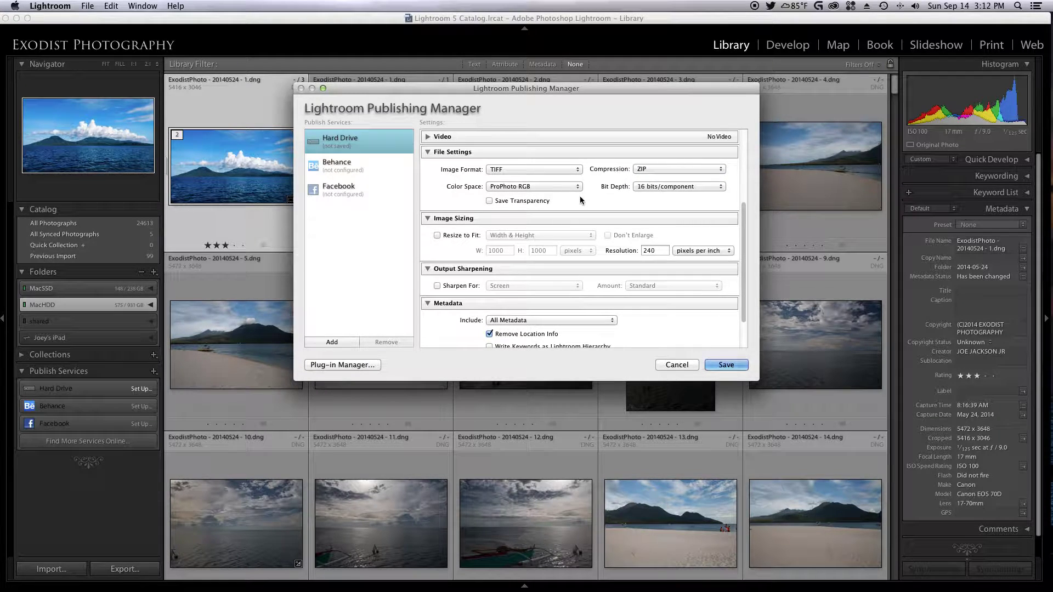
{"action": "scroll", "coordinate": [580, 197], "scroll_direction": "down", "scroll_amount": 1}
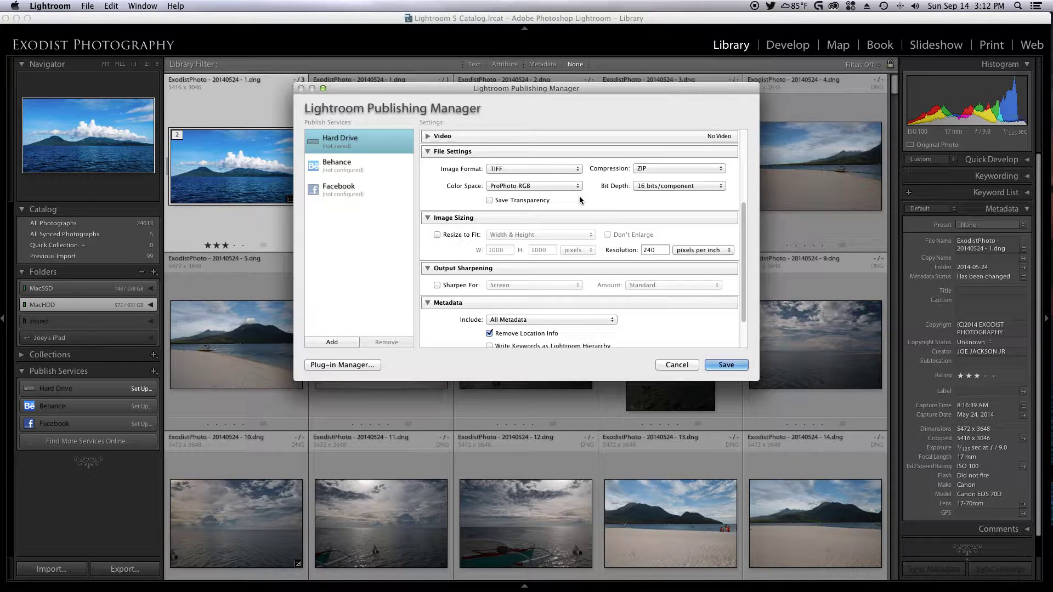
{"action": "scroll", "coordinate": [576, 197], "scroll_direction": "down", "scroll_amount": 1}
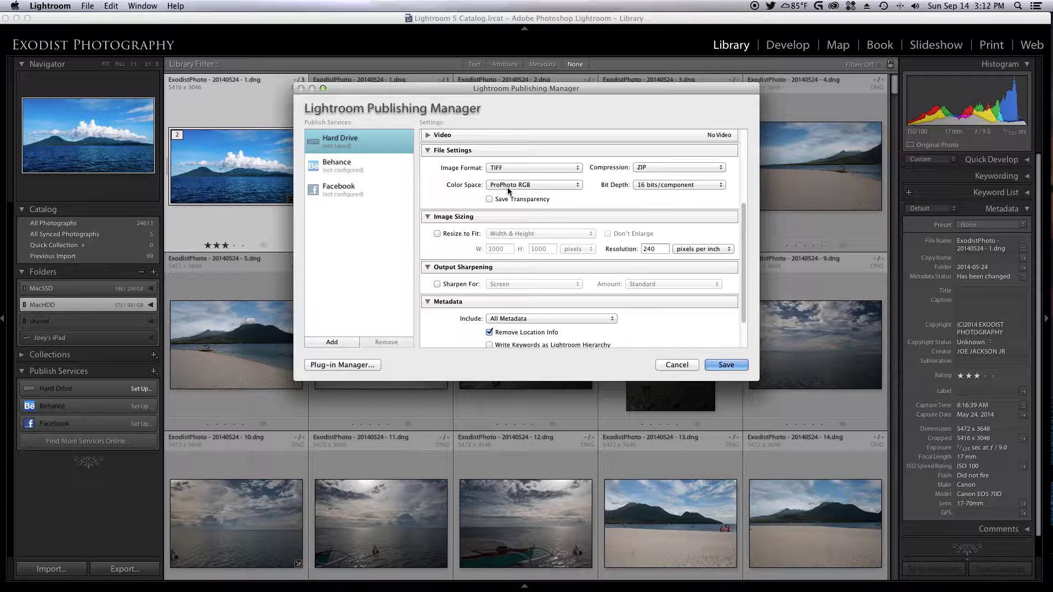
{"action": "left_click", "coordinate": [656, 186]}
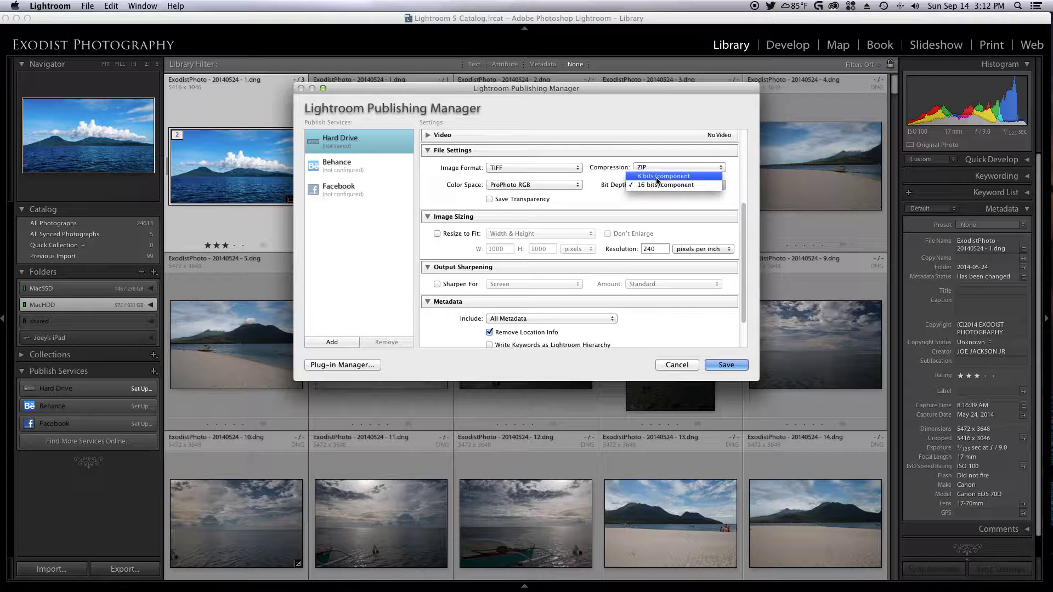
{"action": "left_click", "coordinate": [649, 203]}
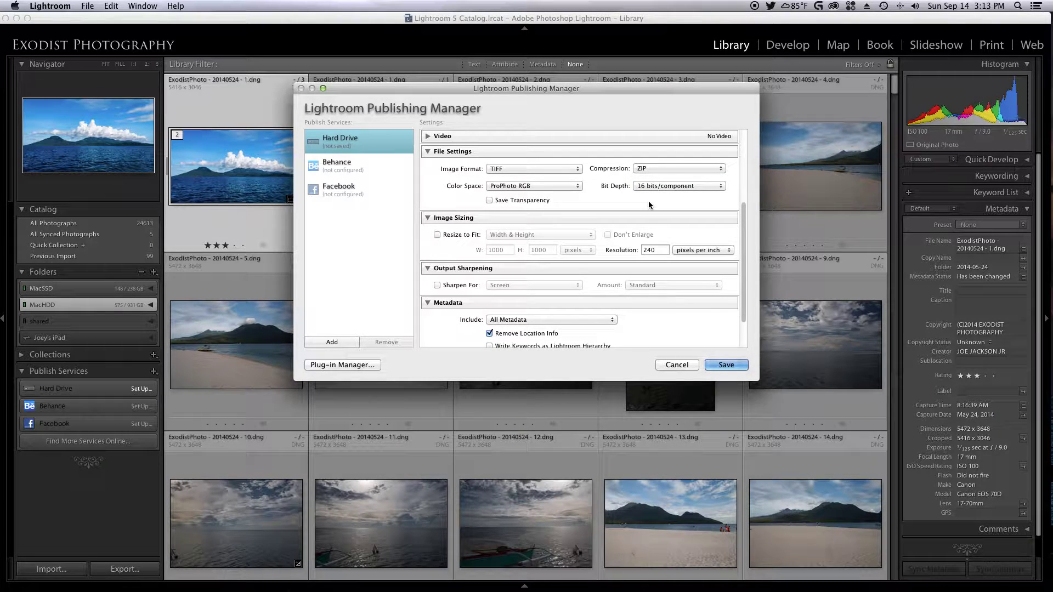
{"action": "left_click", "coordinate": [571, 169]}
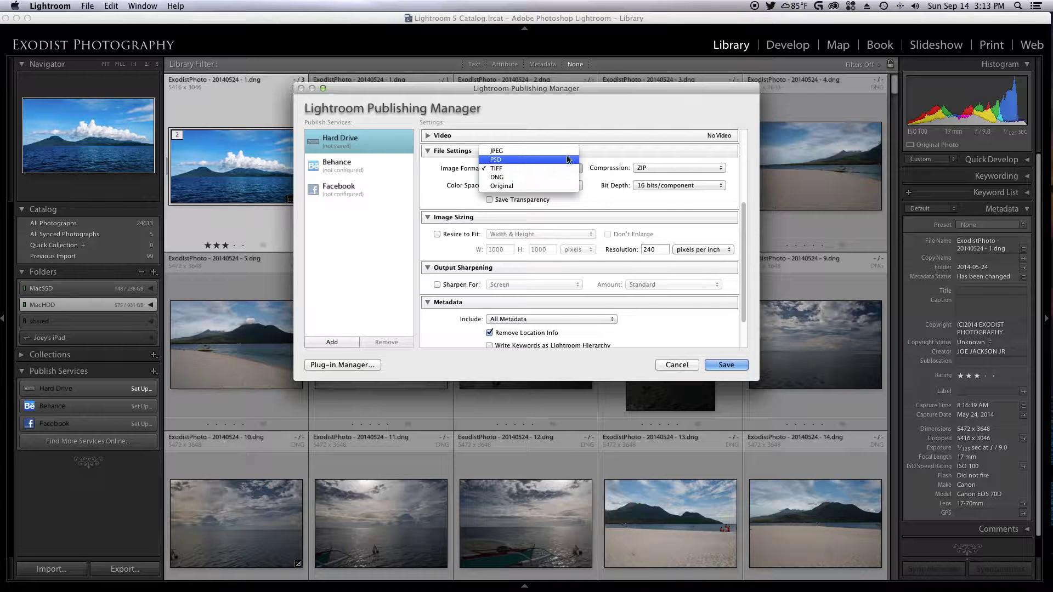
{"action": "left_click", "coordinate": [566, 150]}
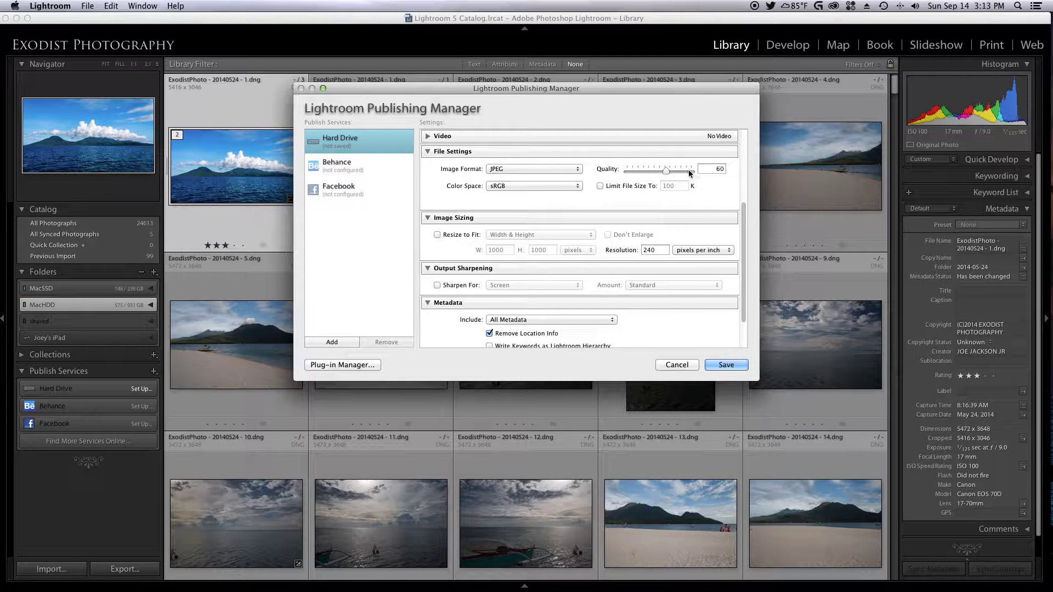
{"action": "left_click", "coordinate": [564, 185]}
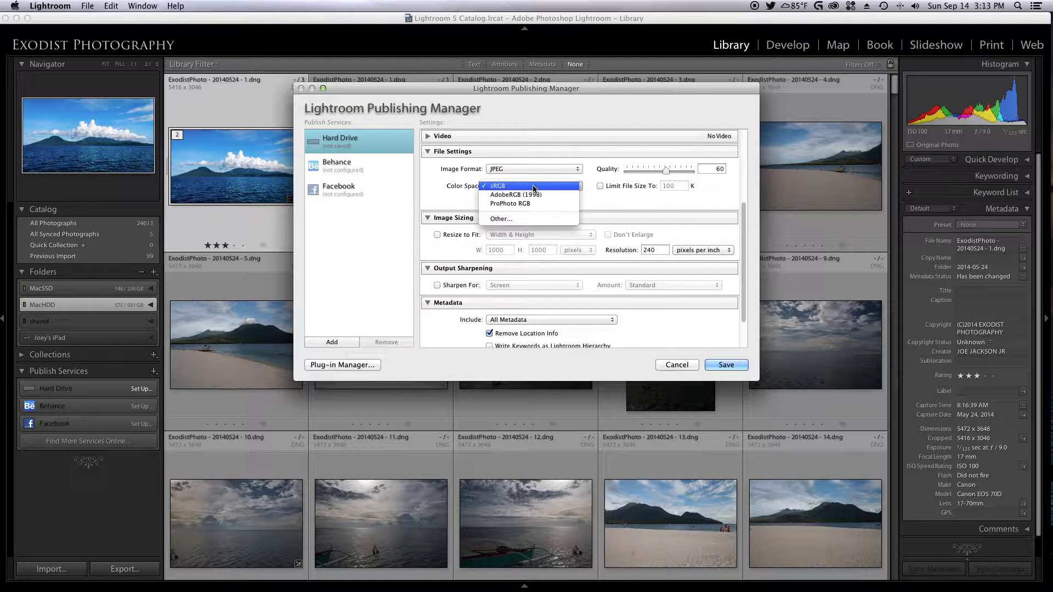
{"action": "left_click", "coordinate": [609, 196]}
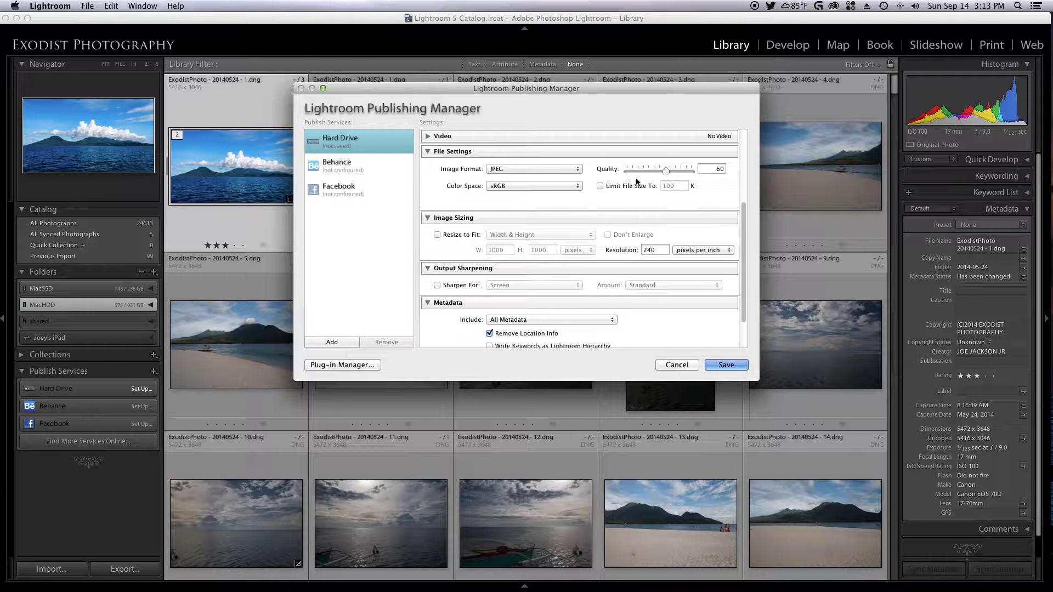
{"action": "left_click", "coordinate": [563, 169]}
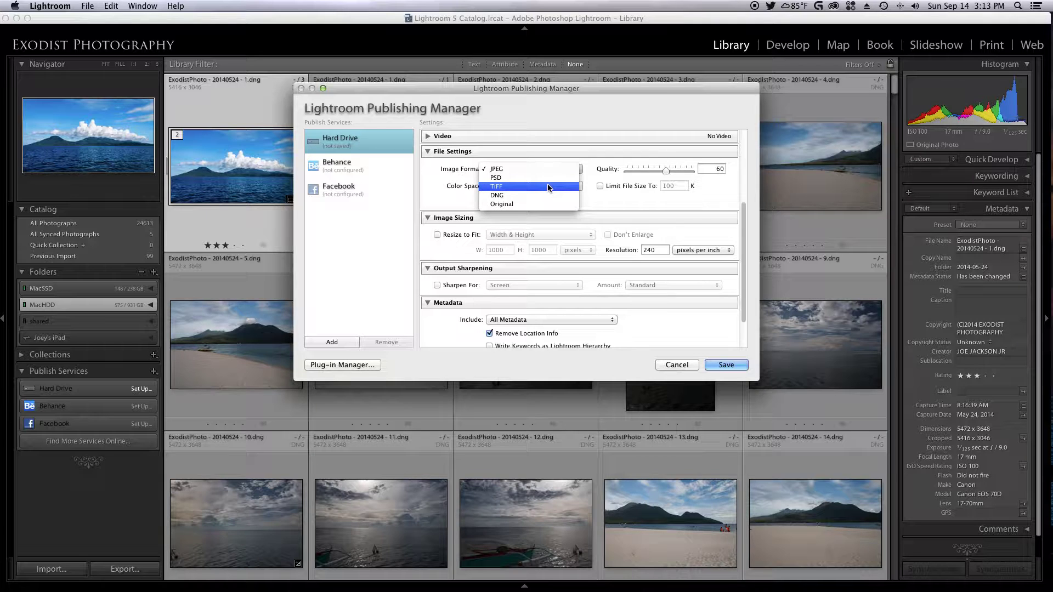
{"action": "left_click", "coordinate": [549, 187]}
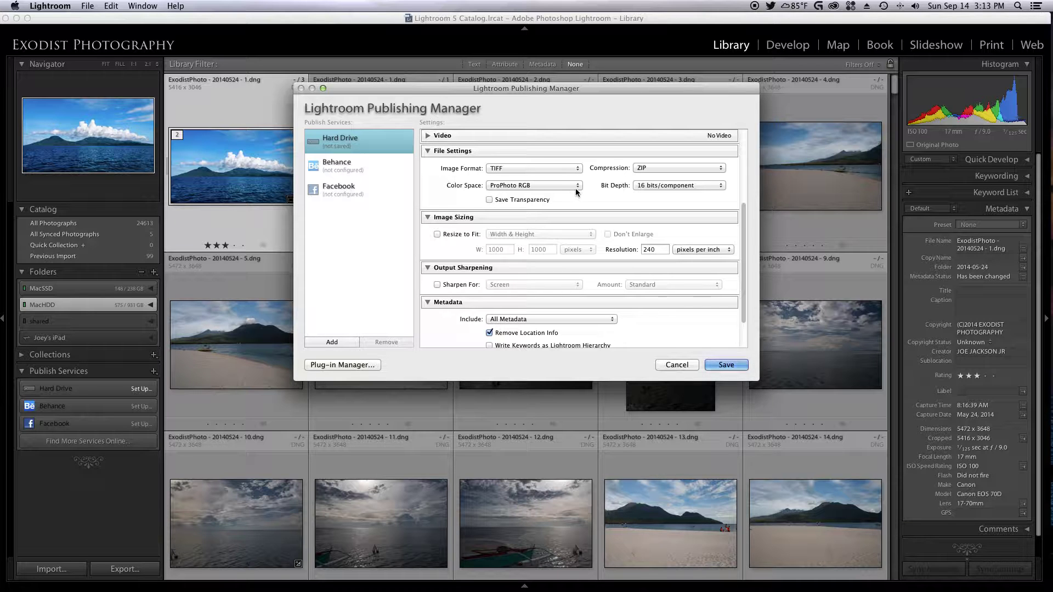
{"action": "scroll", "coordinate": [576, 189], "scroll_direction": "down", "scroll_amount": 3}
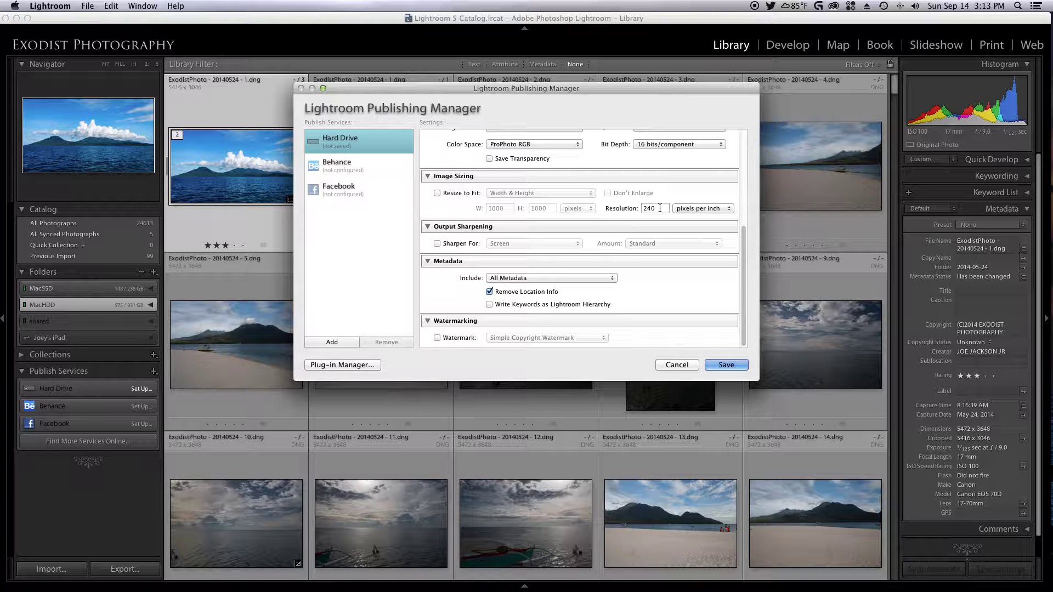
{"action": "double_click", "coordinate": [659, 208]}
{"action": "left_click", "coordinate": [661, 208]}
{"action": "double_click", "coordinate": [661, 208]}
{"action": "left_click", "coordinate": [662, 208]}
{"action": "double_click", "coordinate": [662, 208]}
{"action": "left_click", "coordinate": [662, 208]}
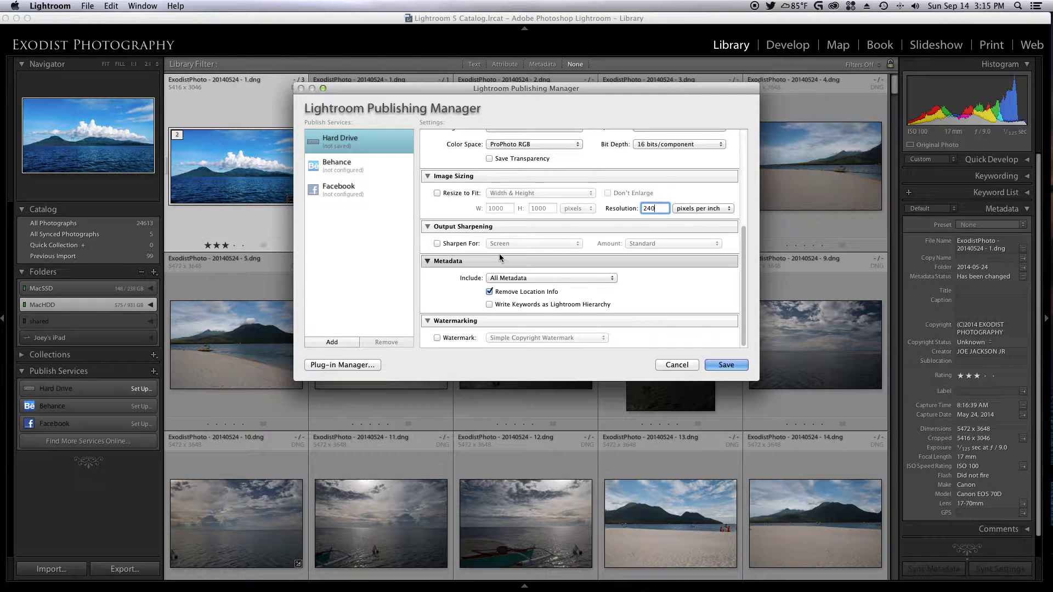
Step: Collapse Output Sharpening and keep the Metadata Include setting at All Metadata
{"action": "scroll", "coordinate": [499, 252], "scroll_direction": "down", "scroll_amount": 1}
{"action": "scroll", "coordinate": [500, 248], "scroll_direction": "up", "scroll_amount": 1}
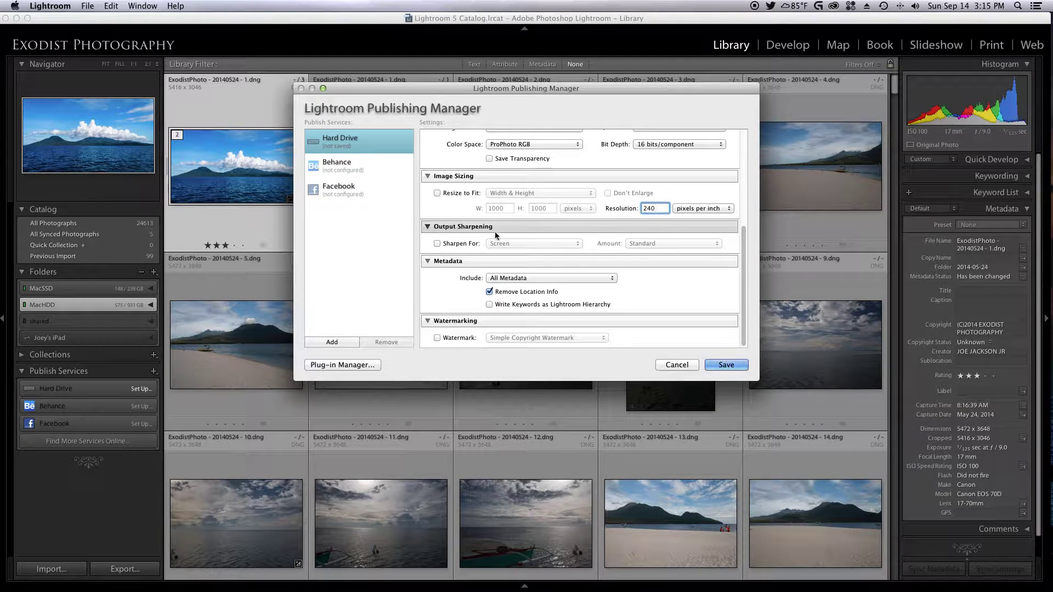
{"action": "left_click", "coordinate": [427, 228]}
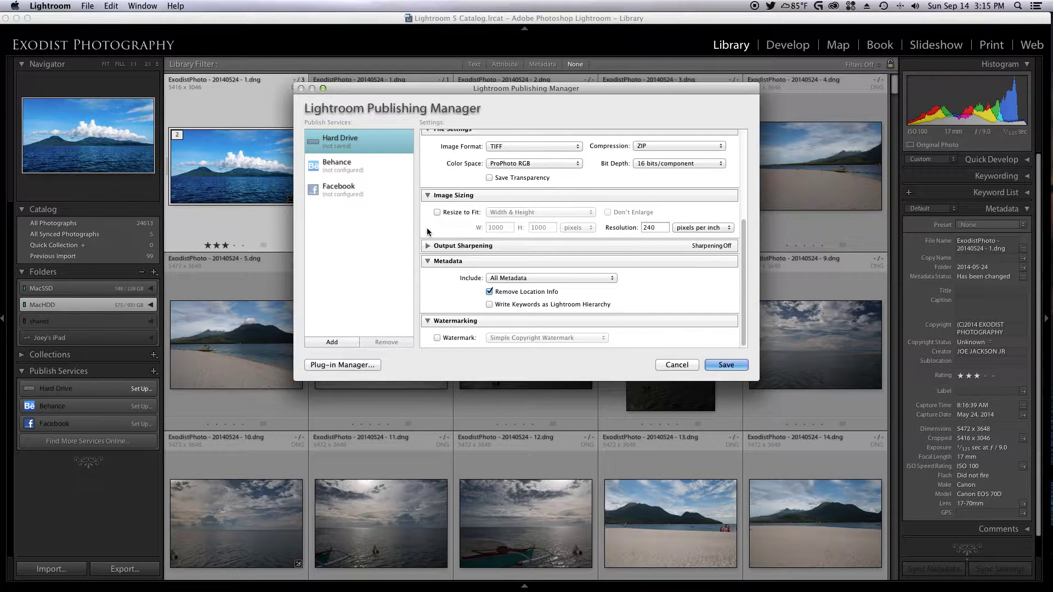
{"action": "scroll", "coordinate": [615, 252], "scroll_direction": "down", "scroll_amount": 1}
{"action": "left_click", "coordinate": [556, 278]}
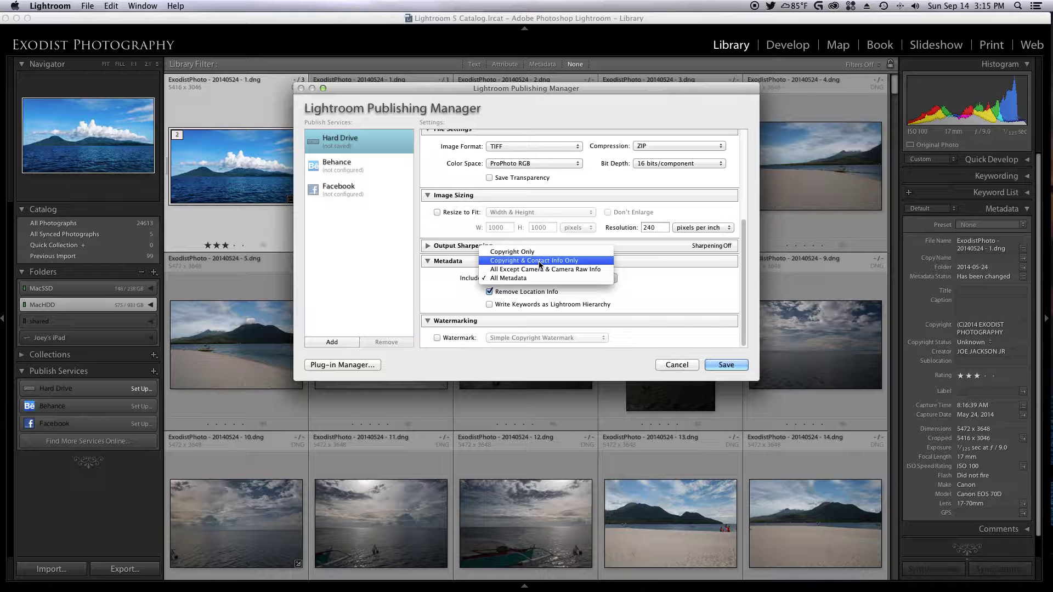
{"action": "left_click", "coordinate": [654, 286]}
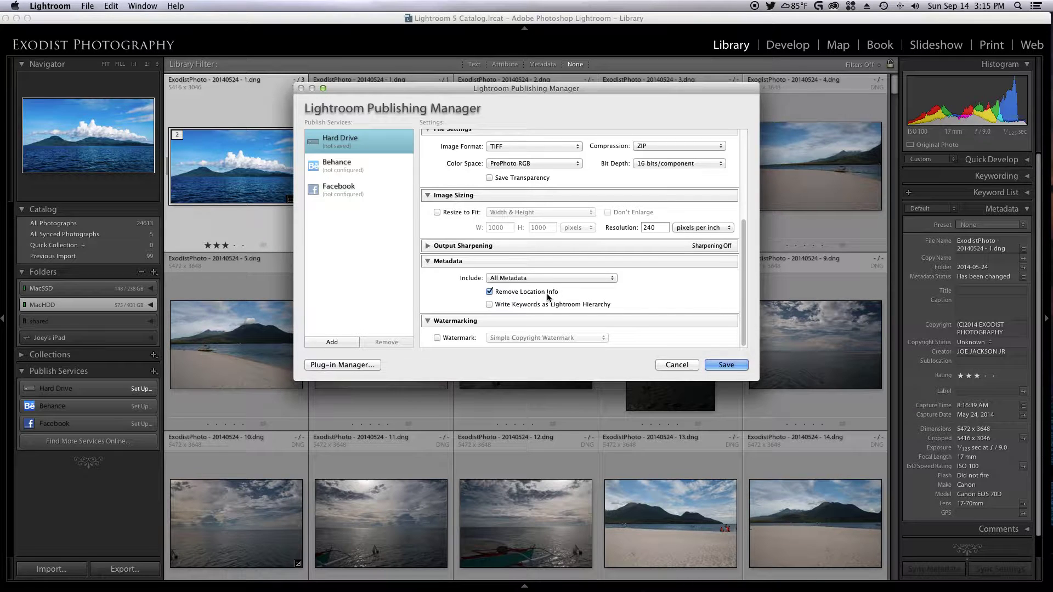
{"action": "left_click", "coordinate": [581, 284]}
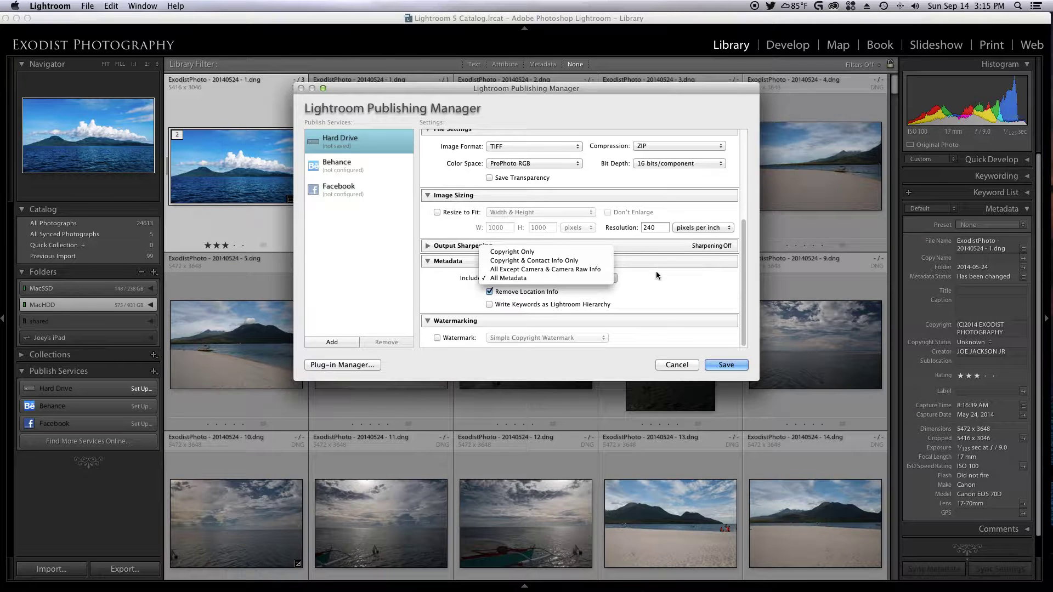
{"action": "left_click", "coordinate": [683, 369]}
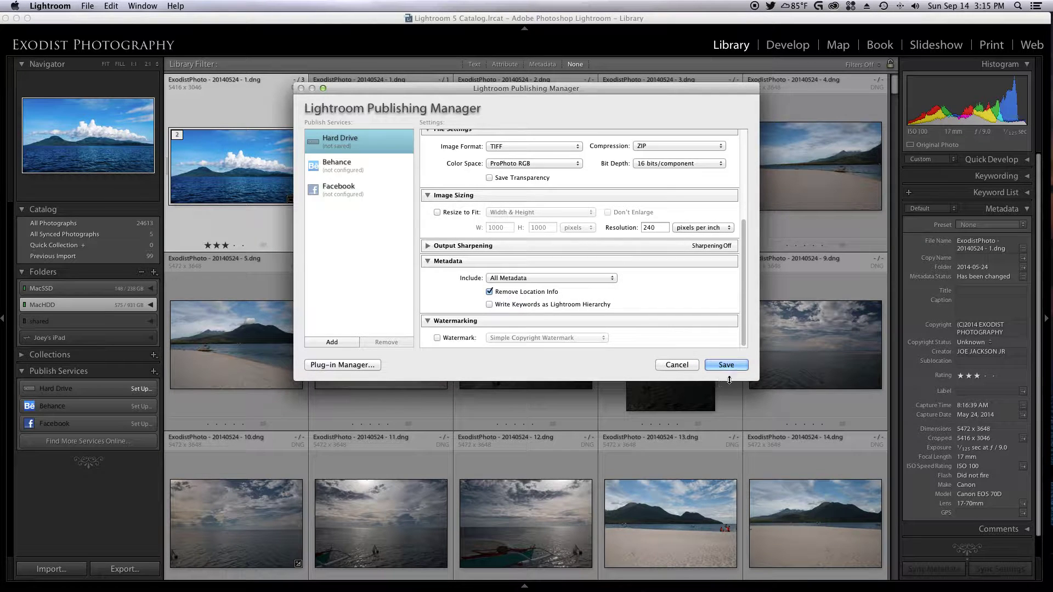
Step: Cancel Publishing Manager, discarding the unsaved Hard Drive changes
{"action": "left_click", "coordinate": [679, 365]}
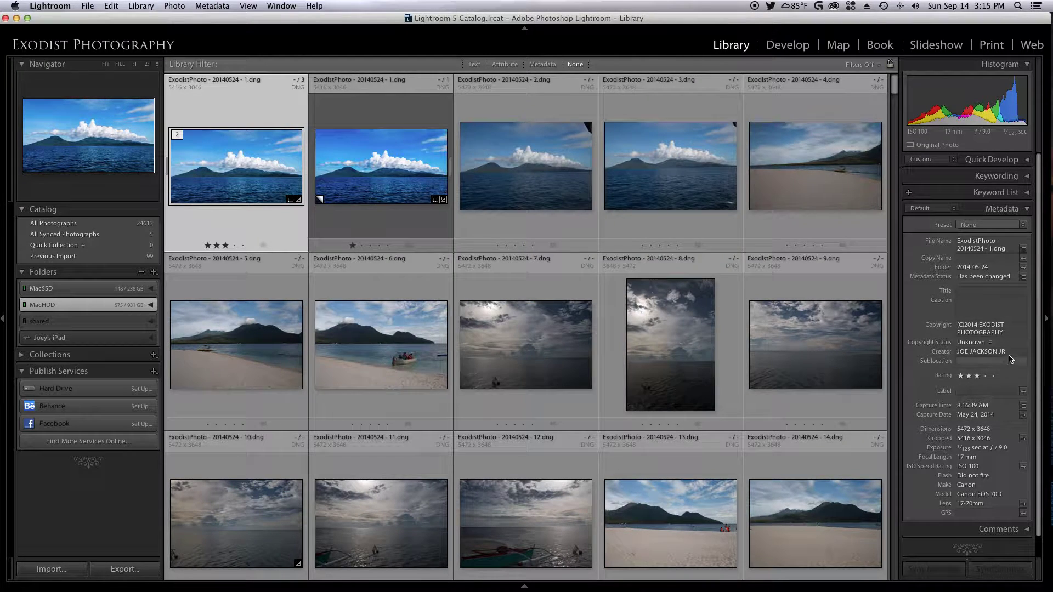
{"action": "scroll", "coordinate": [1011, 360], "scroll_direction": "down", "scroll_amount": 2}
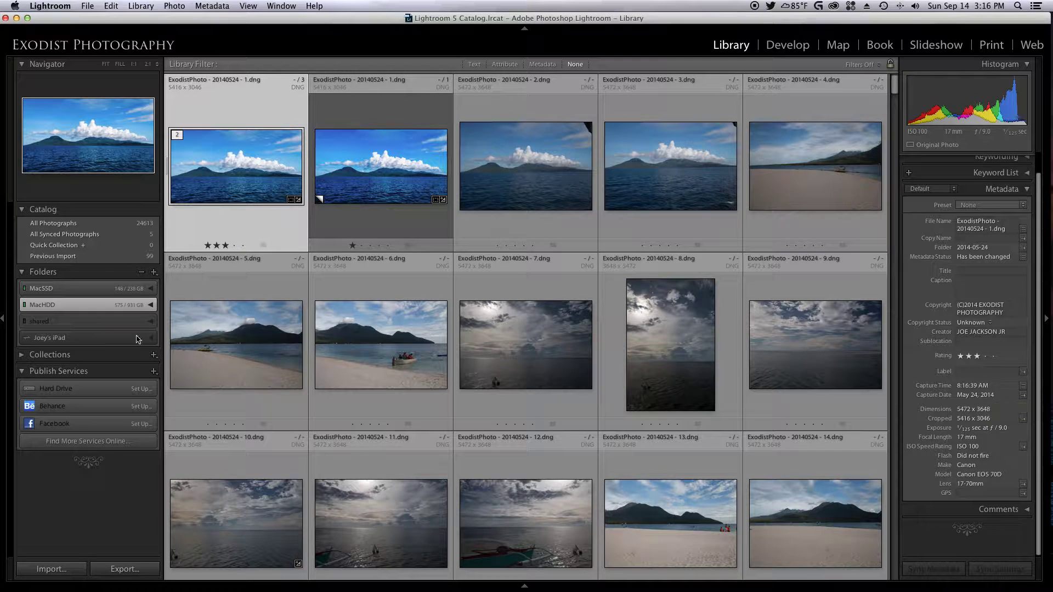
Step: Reopen the Hard Drive service setup and save it, declining the switch to Facebook
{"action": "left_click", "coordinate": [141, 389]}
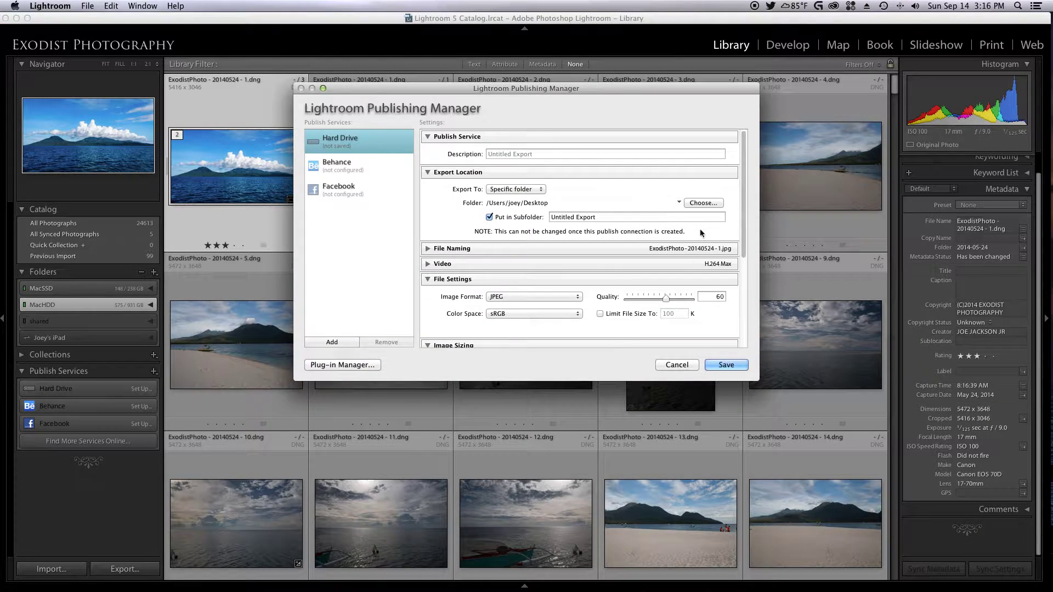
{"action": "scroll", "coordinate": [618, 286], "scroll_direction": "down", "scroll_amount": 10}
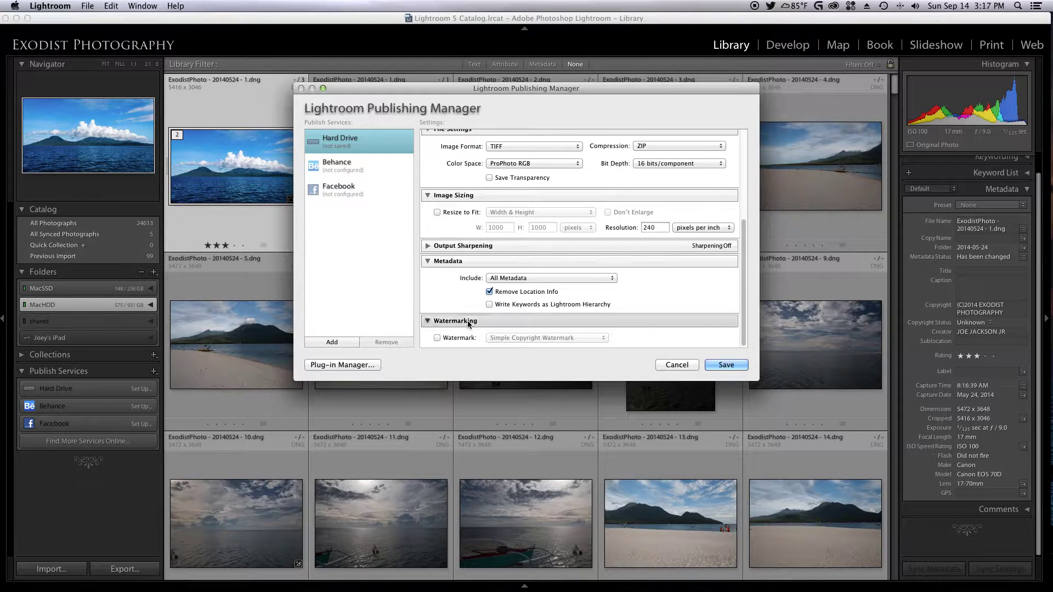
{"action": "left_click", "coordinate": [359, 194]}
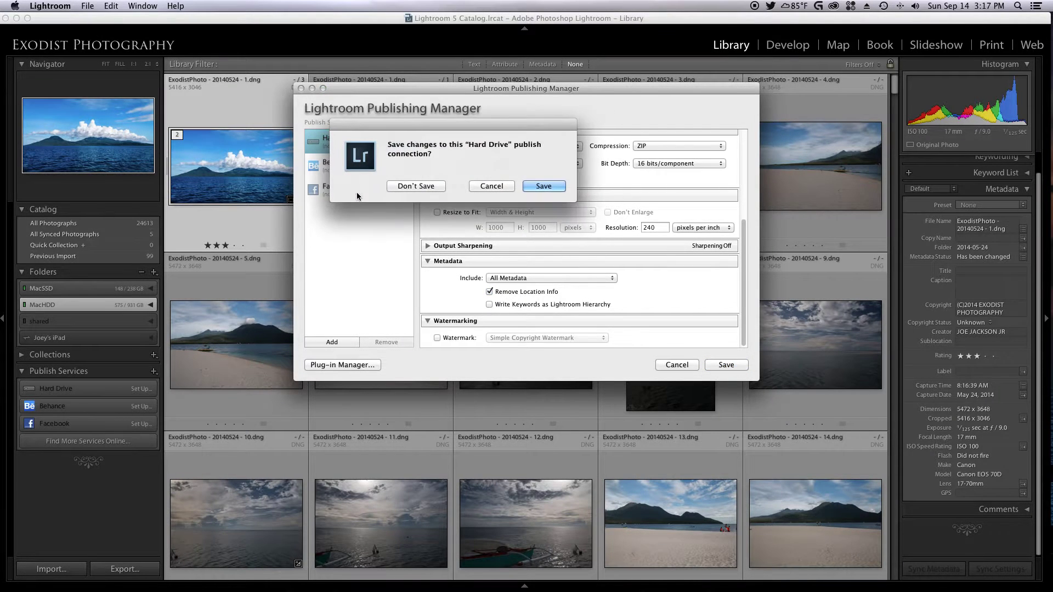
{"action": "left_click", "coordinate": [490, 187]}
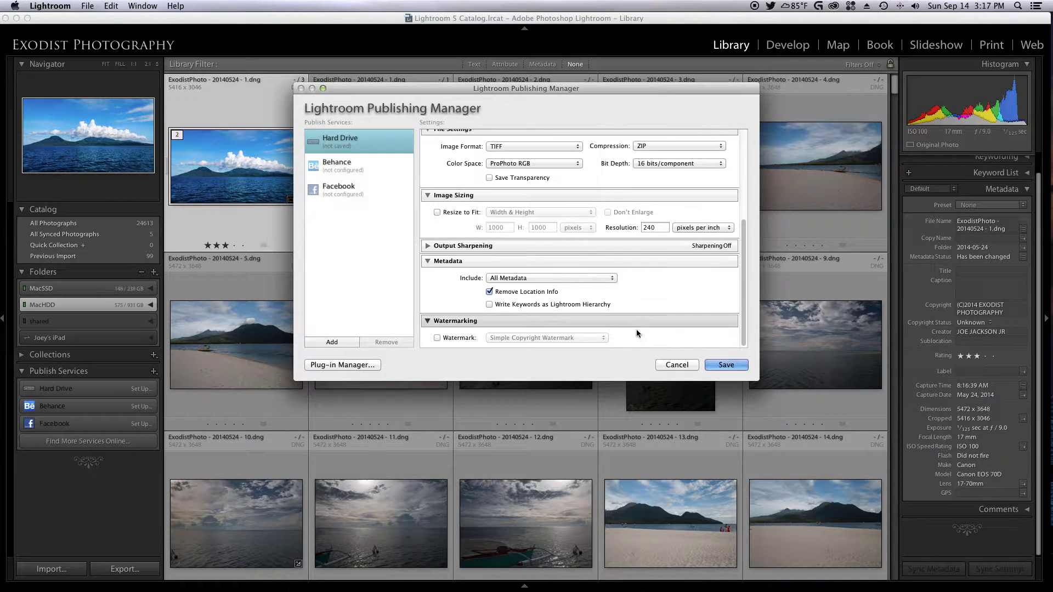
{"action": "left_click", "coordinate": [727, 365]}
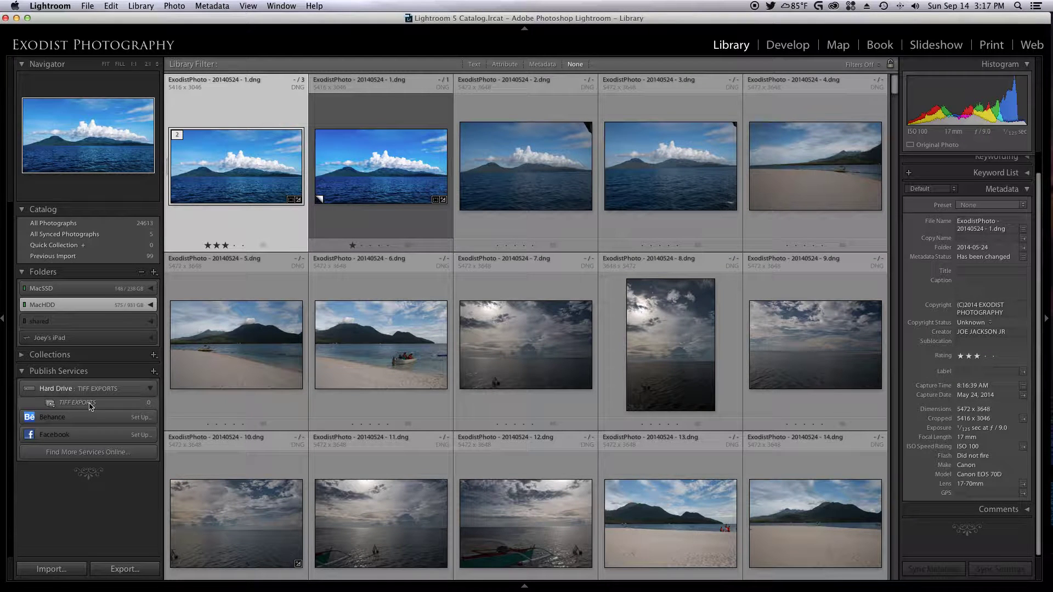
Step: Describe the Facebook service as FACEBOOK PHOTOS and start authorizing it on Facebook
{"action": "left_click", "coordinate": [150, 388]}
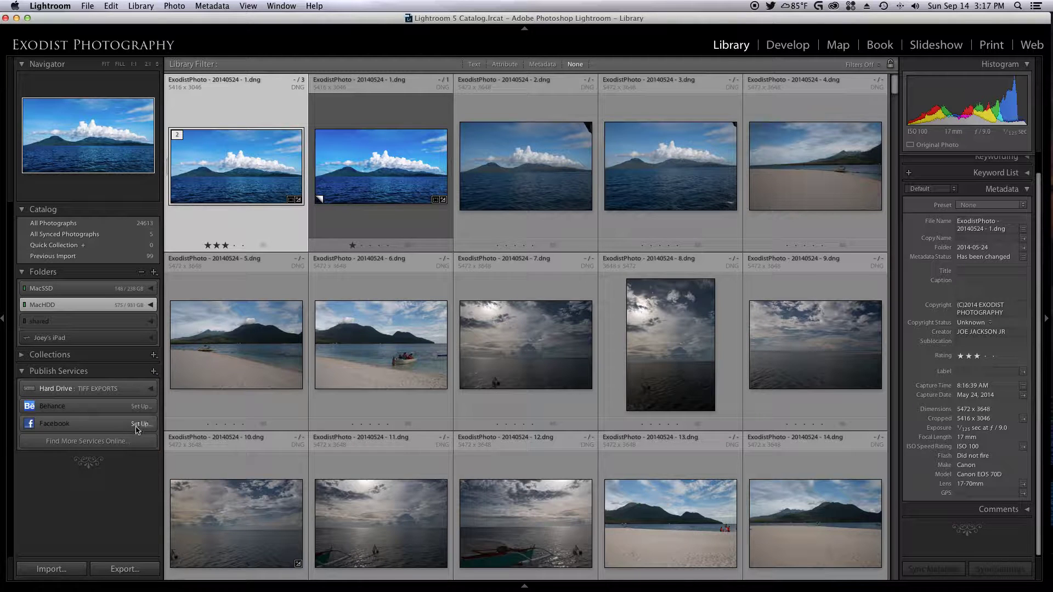
{"action": "left_click", "coordinate": [140, 424]}
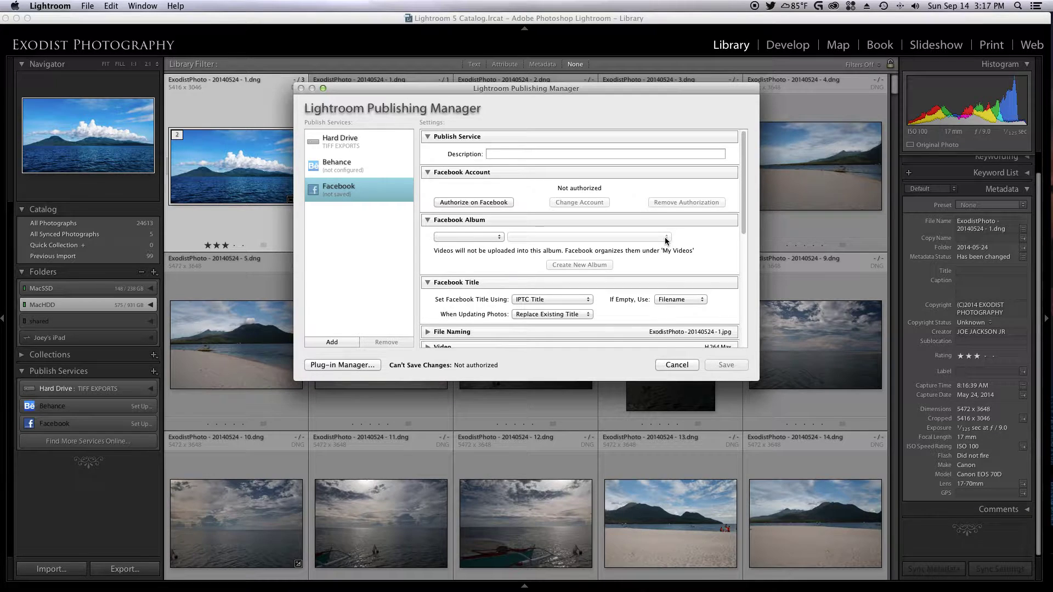
{"action": "left_click", "coordinate": [496, 153]}
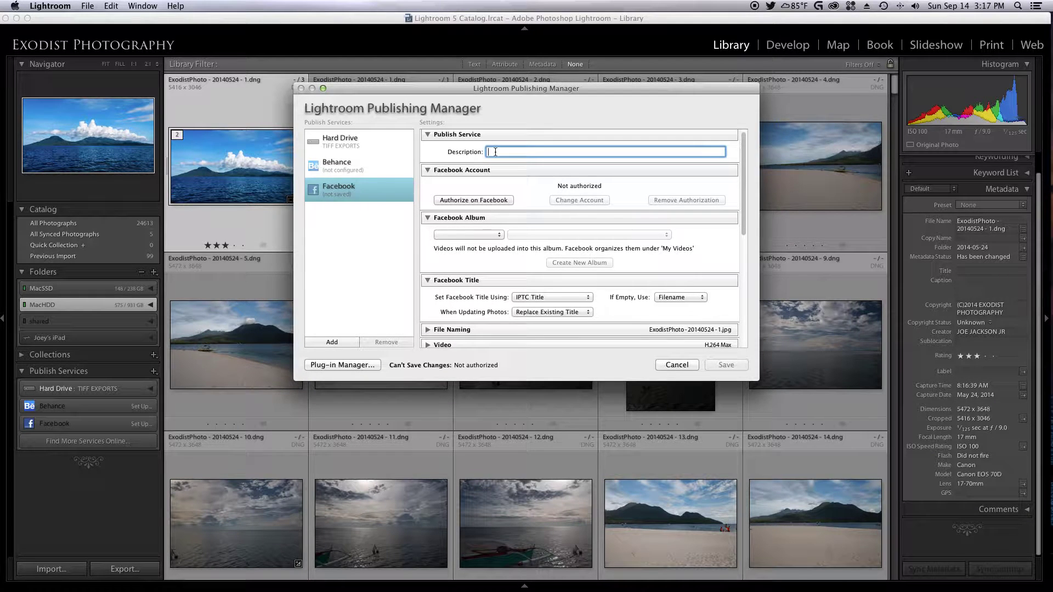
{"action": "type", "text": "FACEBOOK PHOTOS"}
{"action": "key", "text": "Tab"}
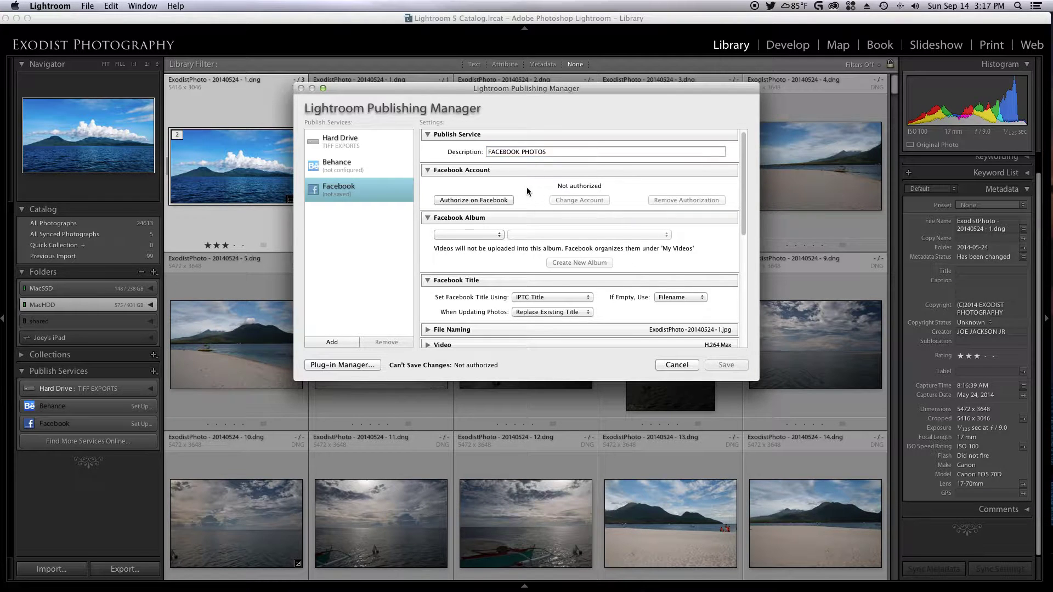
{"action": "left_click", "coordinate": [476, 200]}
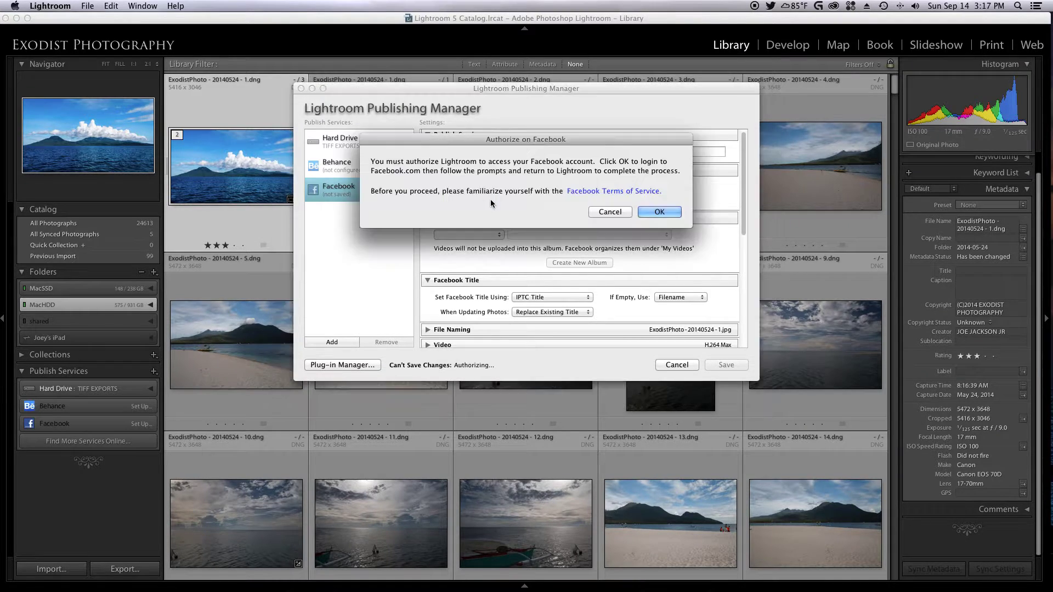
Step: Connect Lightroom to the Facebook account in Safari, then close the Facebook page
{"action": "left_click", "coordinate": [652, 212]}
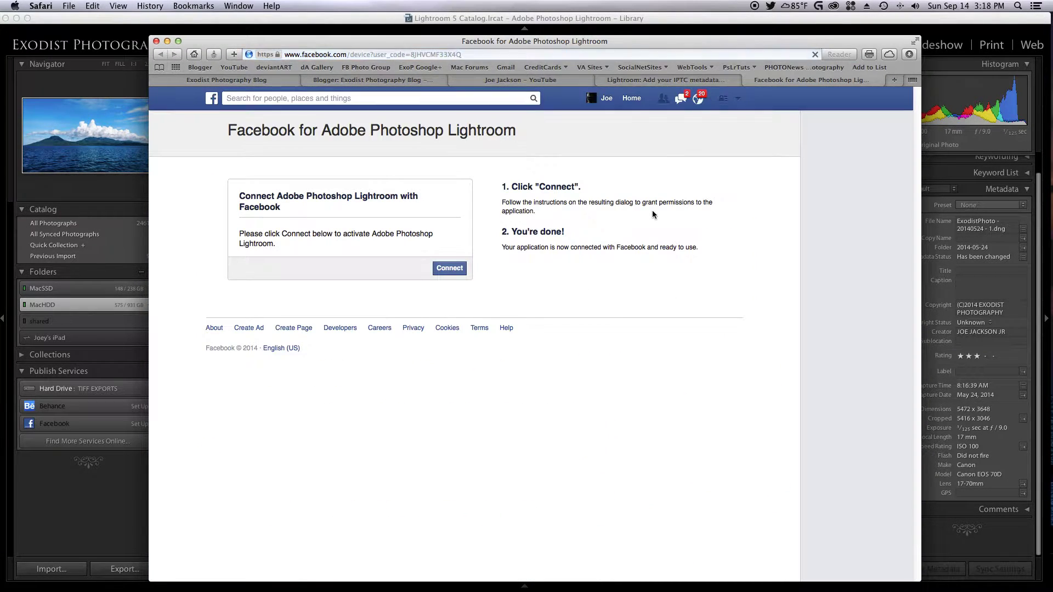
{"action": "left_click", "coordinate": [458, 269]}
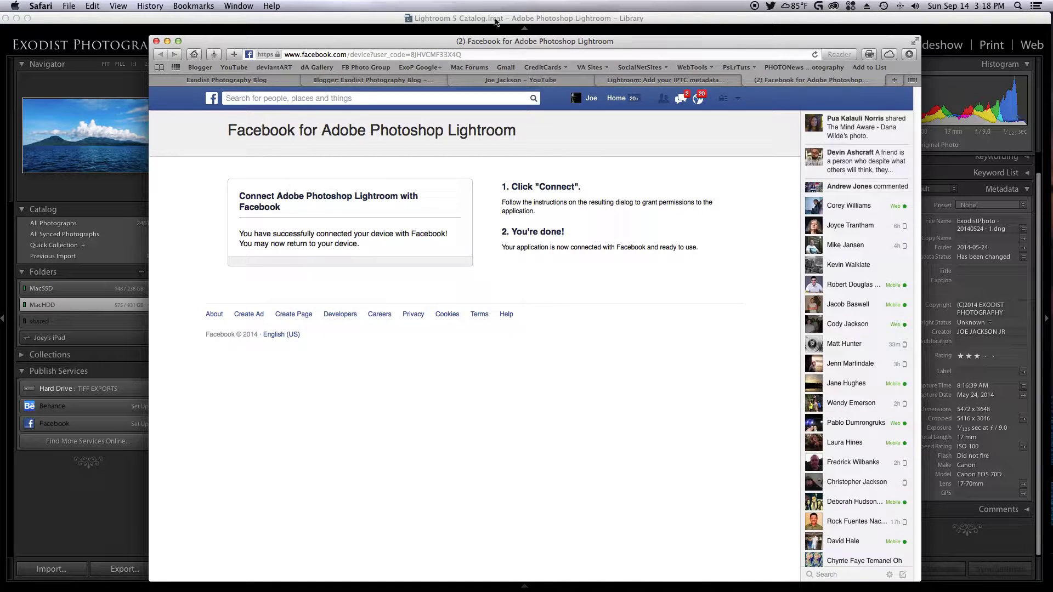
{"action": "left_click", "coordinate": [168, 42]}
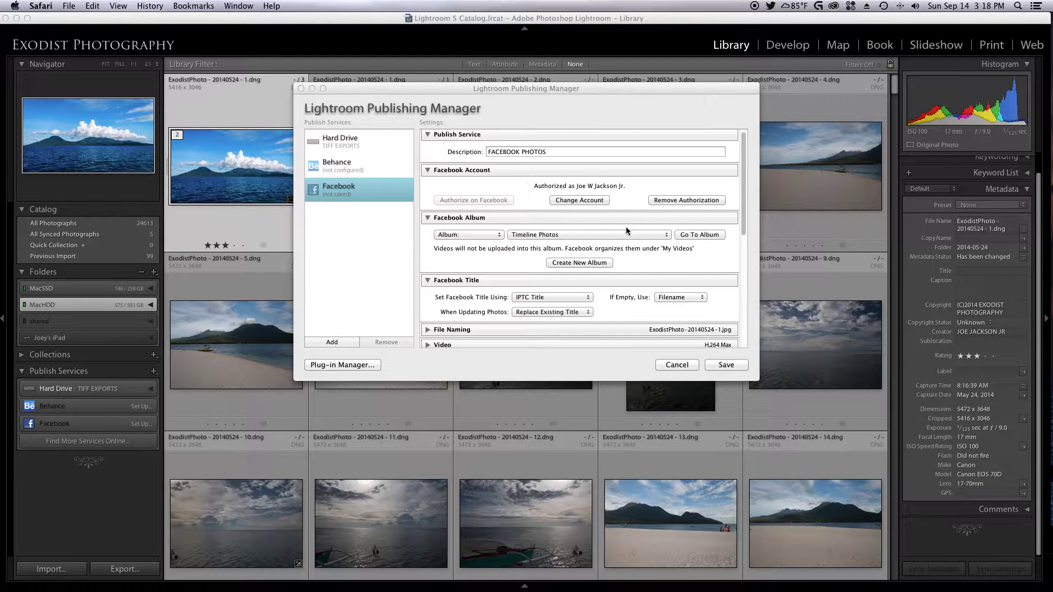
Step: Bring Publishing Manager forward and review the existing Facebook albums without changing them
{"action": "scroll", "coordinate": [627, 226], "scroll_direction": "down", "scroll_amount": 3}
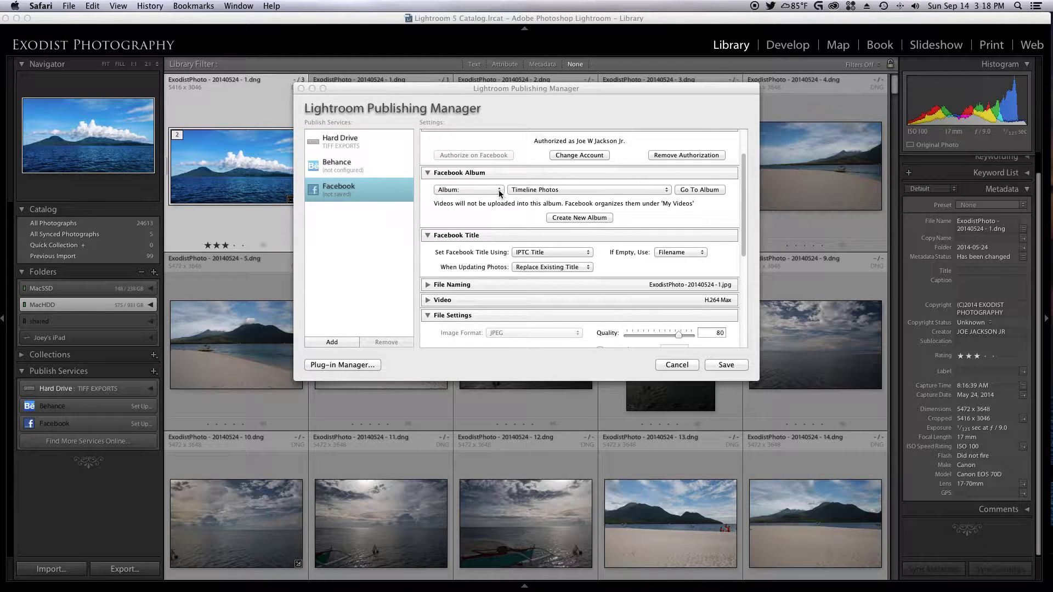
{"action": "left_click", "coordinate": [499, 190]}
{"action": "left_click", "coordinate": [496, 192]}
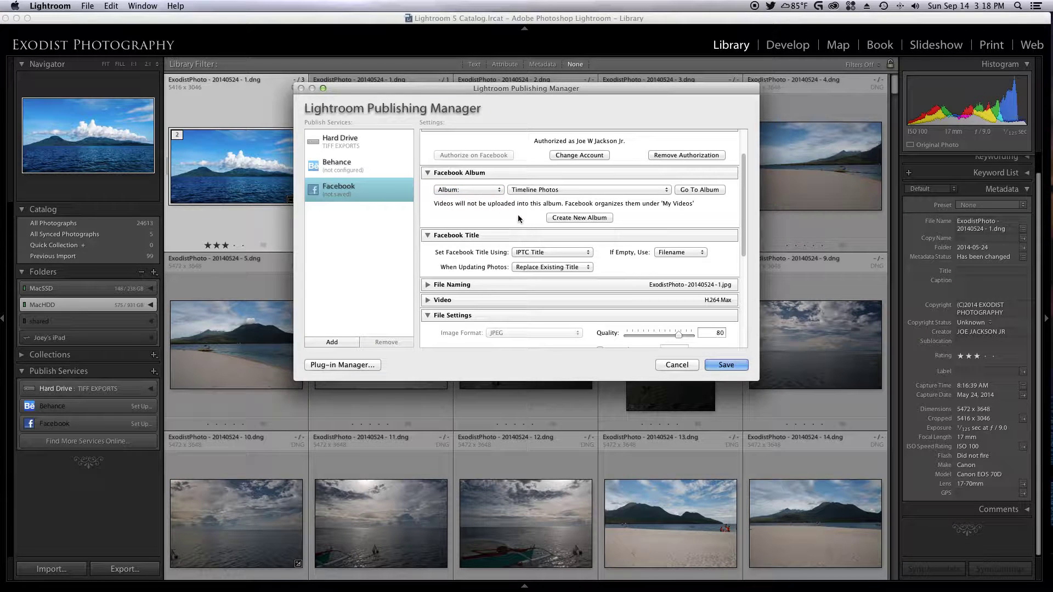
{"action": "left_click", "coordinate": [576, 190]}
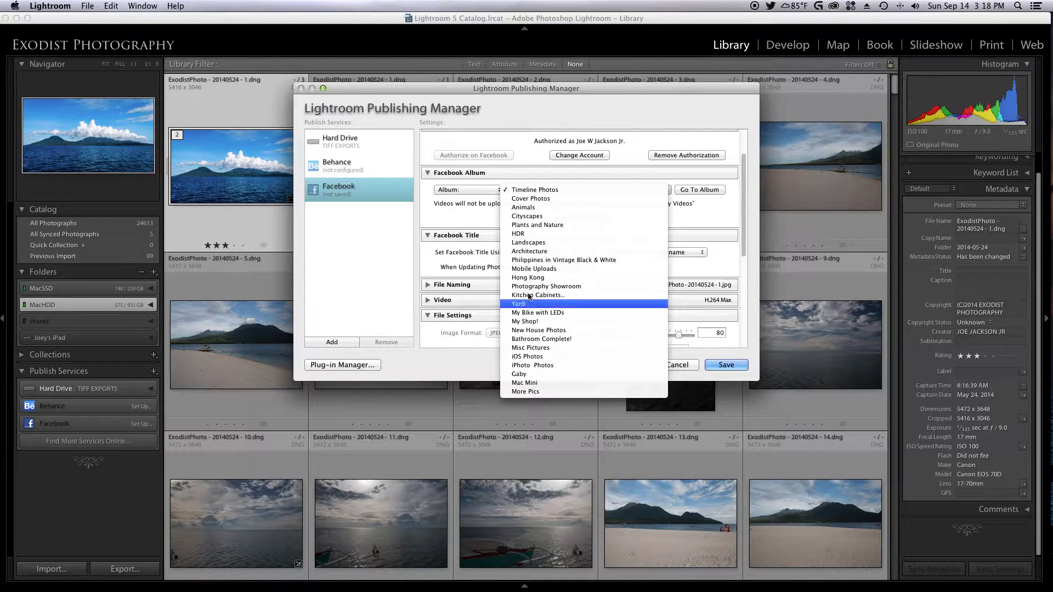
{"action": "left_click", "coordinate": [485, 217]}
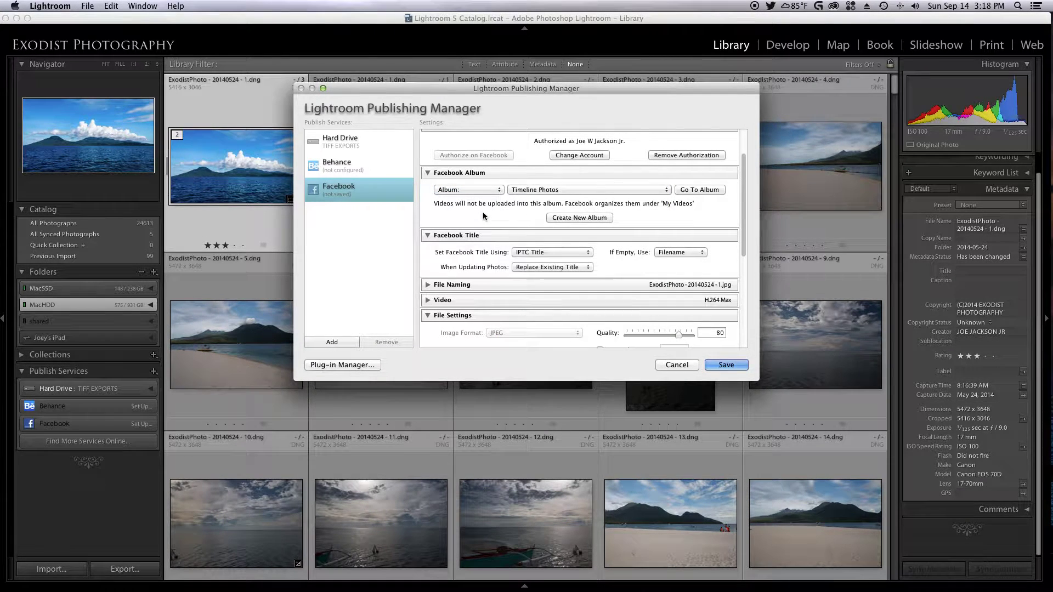
Step: Create album 'Tutorial' with description 'Lightroom Tutorial' and privacy set to Everyone
{"action": "left_click", "coordinate": [581, 218]}
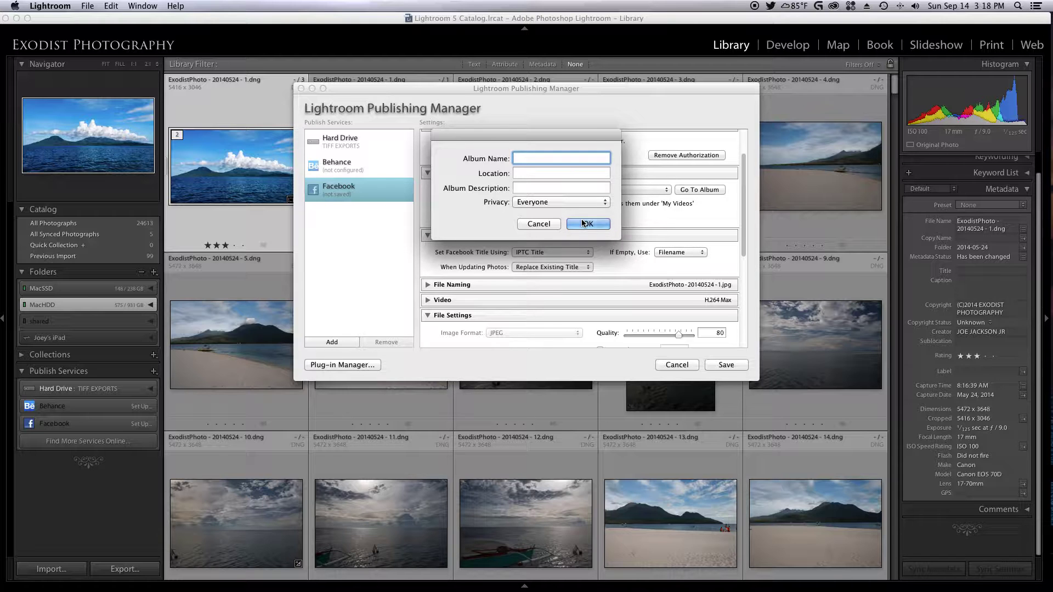
{"action": "type", "text": "Tutorial"}
{"action": "left_click", "coordinate": [540, 187]}
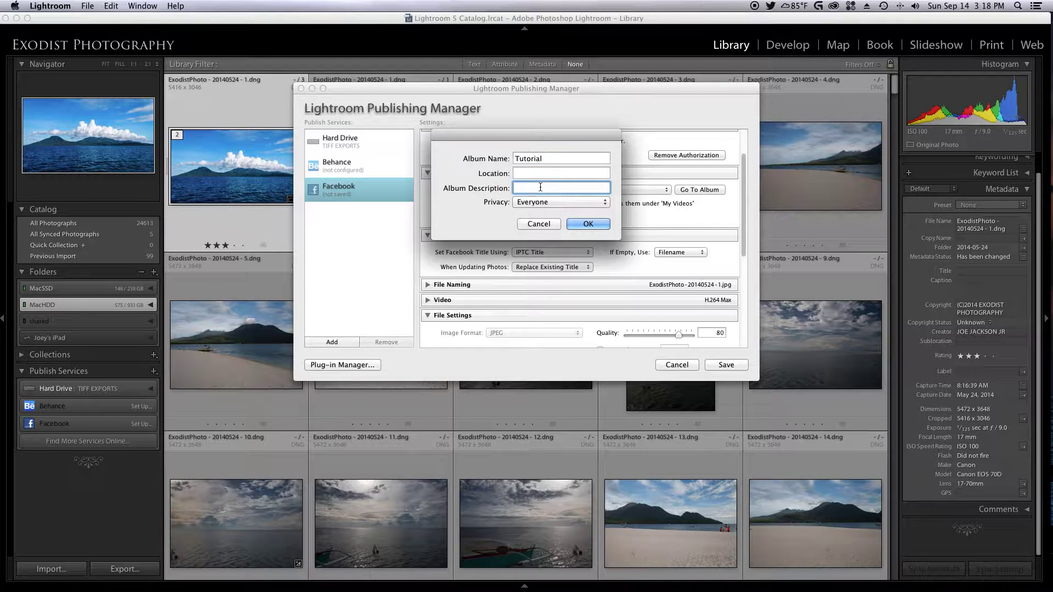
{"action": "type", "text": "Lightroom Tutorial"}
{"action": "left_click", "coordinate": [589, 224]}
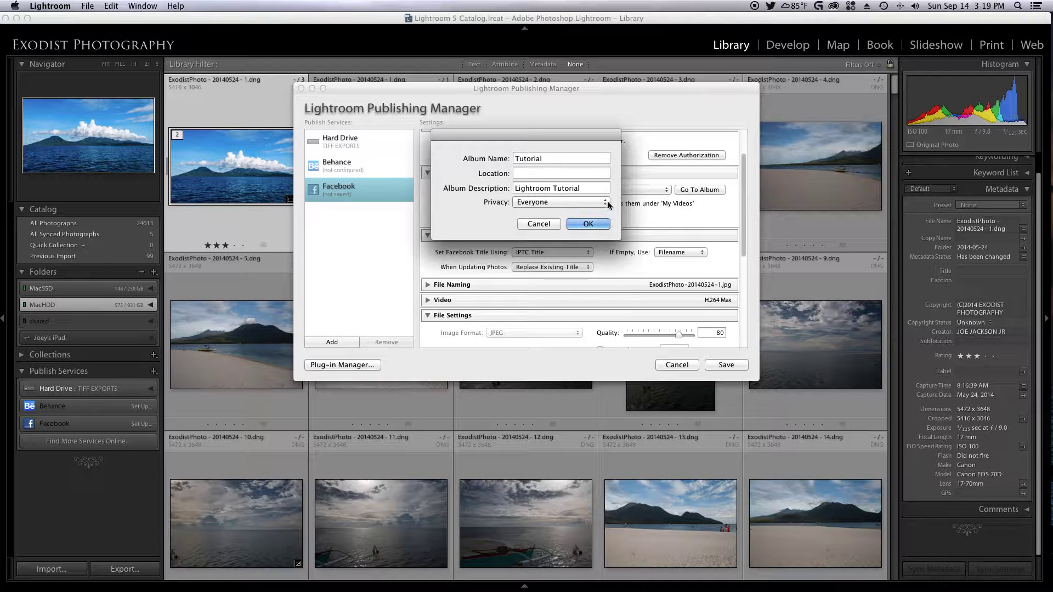
{"action": "left_click", "coordinate": [608, 203]}
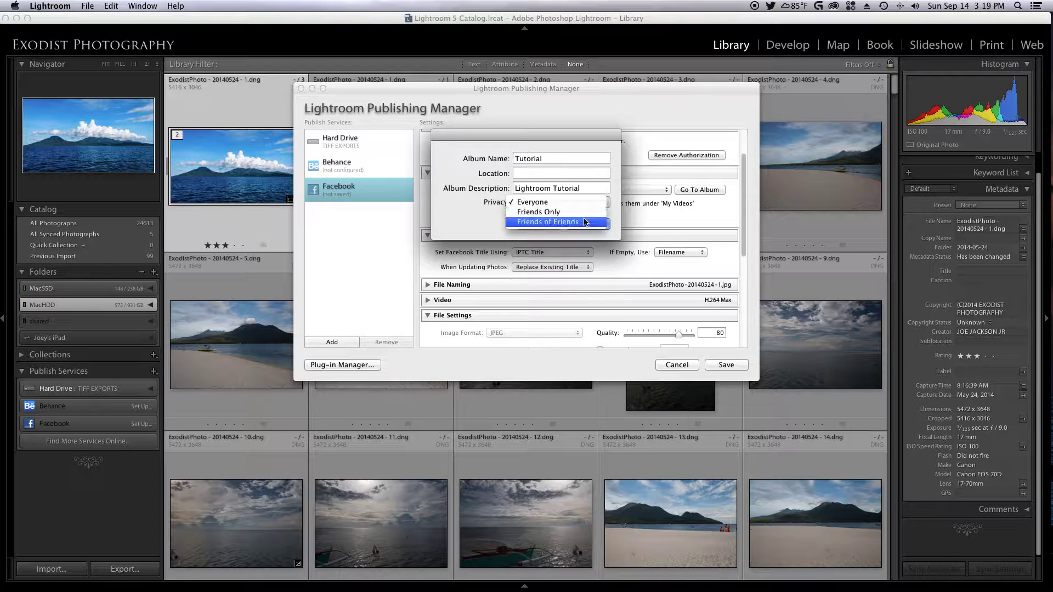
{"action": "left_click", "coordinate": [619, 212]}
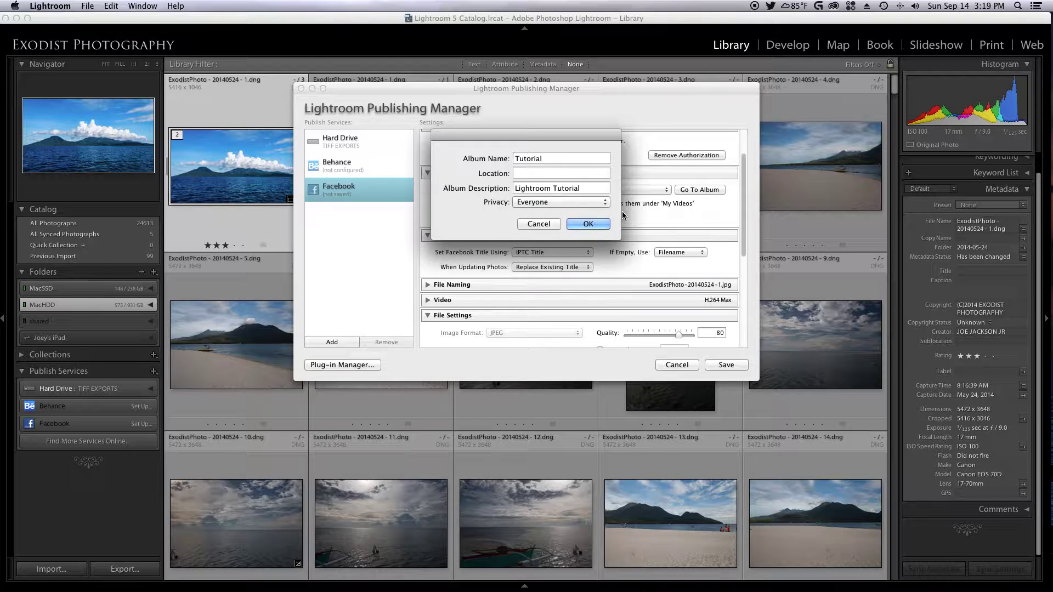
{"action": "left_click", "coordinate": [591, 224]}
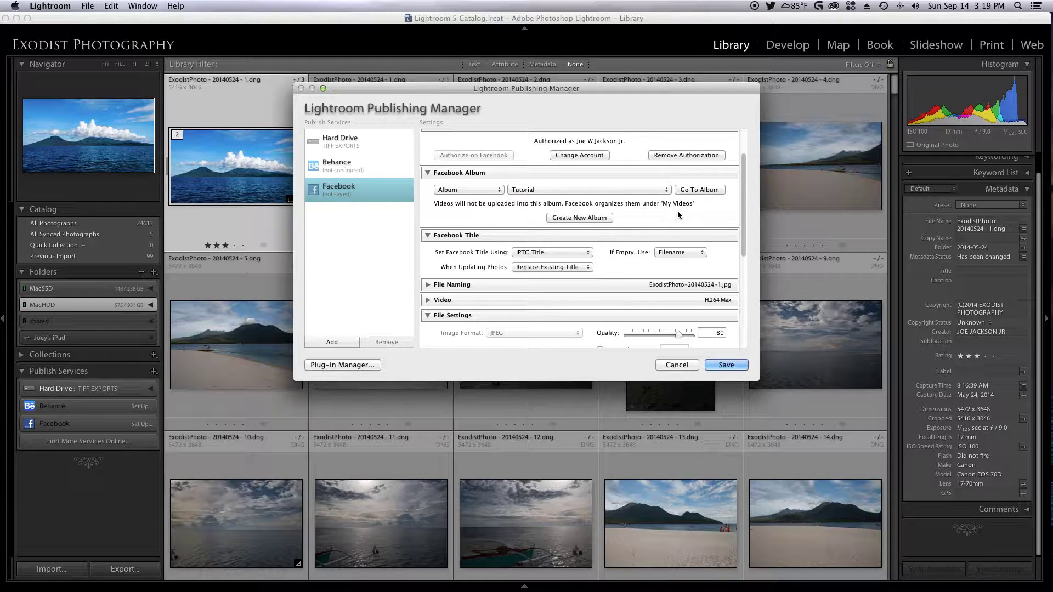
Step: Keep Tutorial as the destination album and collapse the Facebook Album section
{"action": "left_click", "coordinate": [560, 190]}
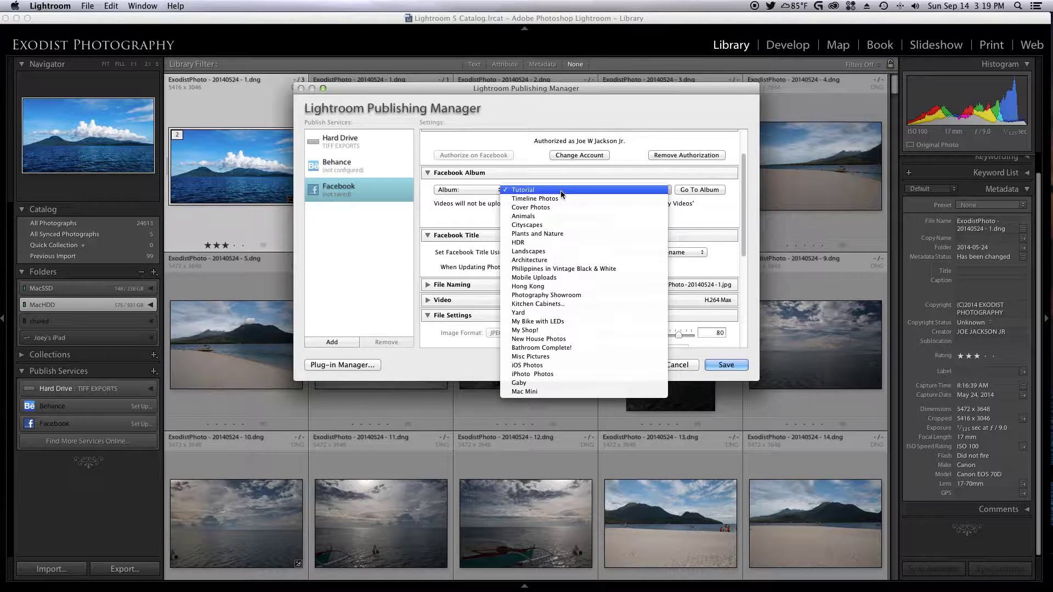
{"action": "left_click", "coordinate": [694, 207]}
{"action": "scroll", "coordinate": [666, 213], "scroll_direction": "down", "scroll_amount": 3}
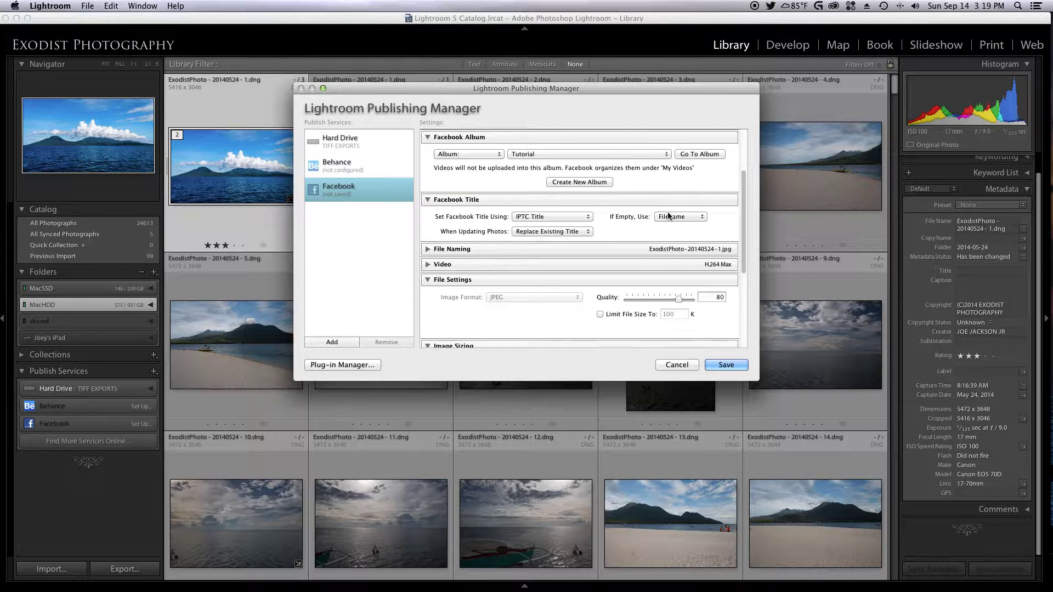
{"action": "scroll", "coordinate": [668, 216], "scroll_direction": "up", "scroll_amount": 3}
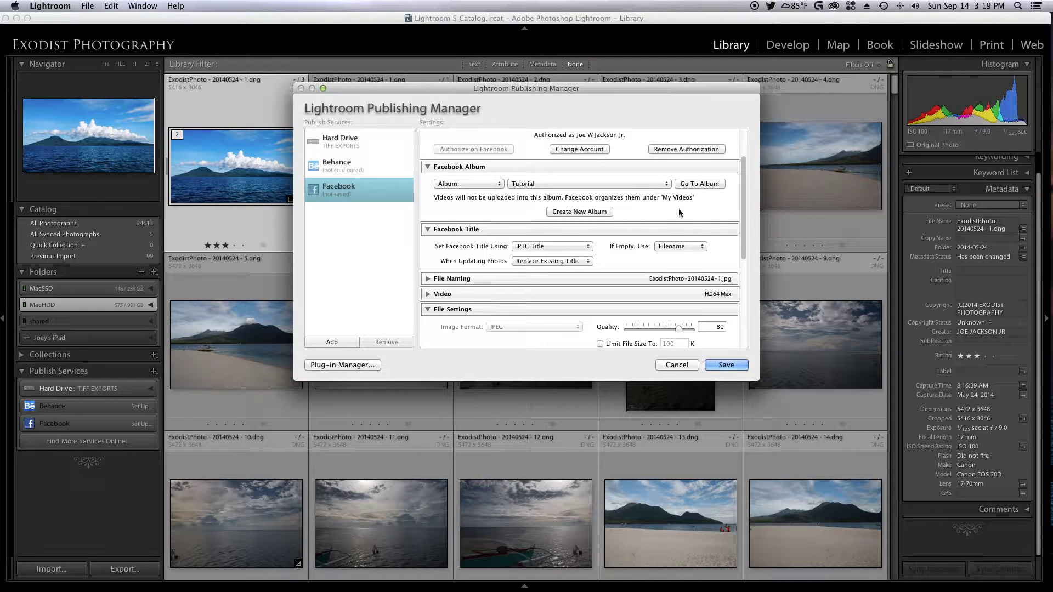
{"action": "scroll", "coordinate": [622, 248], "scroll_direction": "down", "scroll_amount": 3}
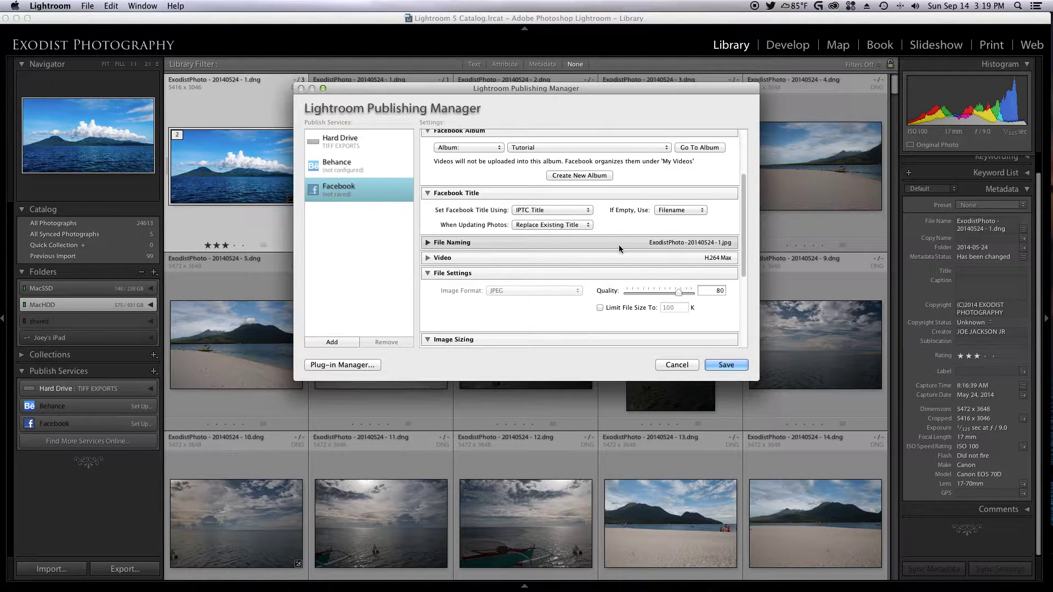
{"action": "scroll", "coordinate": [619, 245], "scroll_direction": "up", "scroll_amount": 2}
{"action": "left_click", "coordinate": [429, 152]}
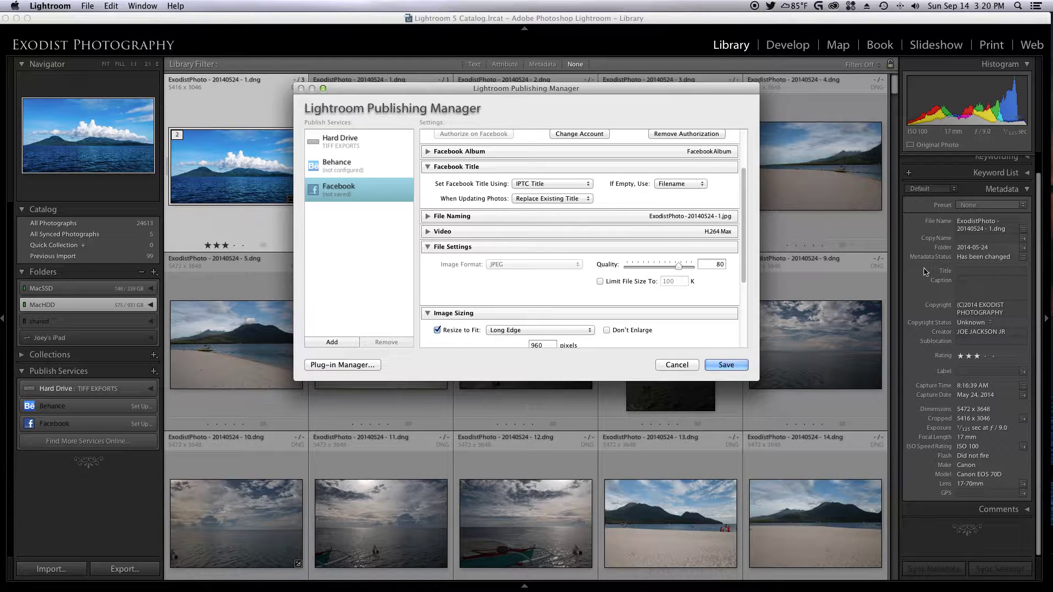
Step: Title photos from IPTC Title, falling back to Filename, replacing existing titles on update
{"action": "left_click", "coordinate": [695, 186]}
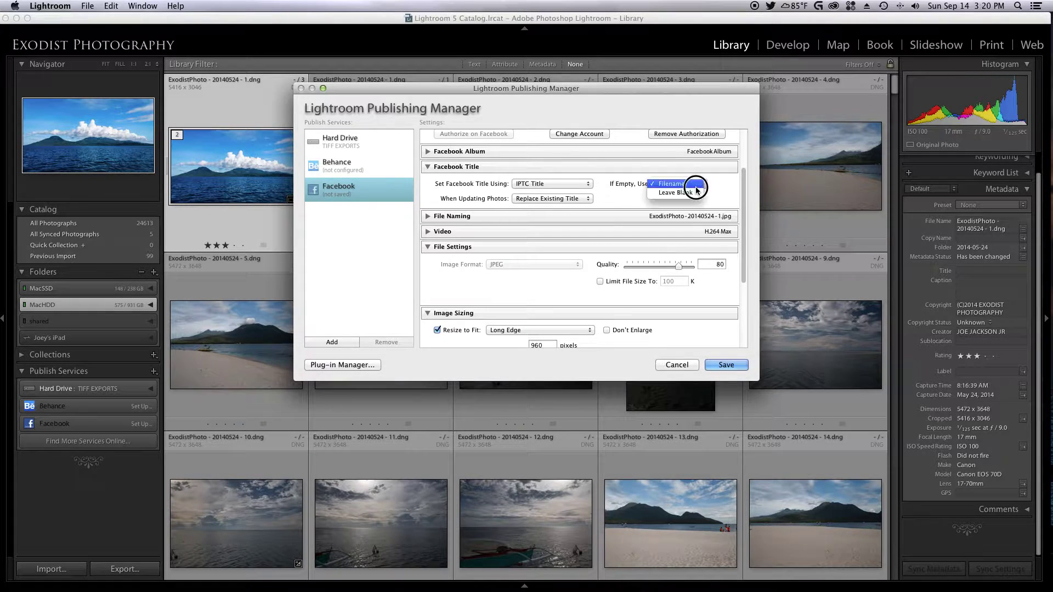
{"action": "left_click", "coordinate": [683, 184]}
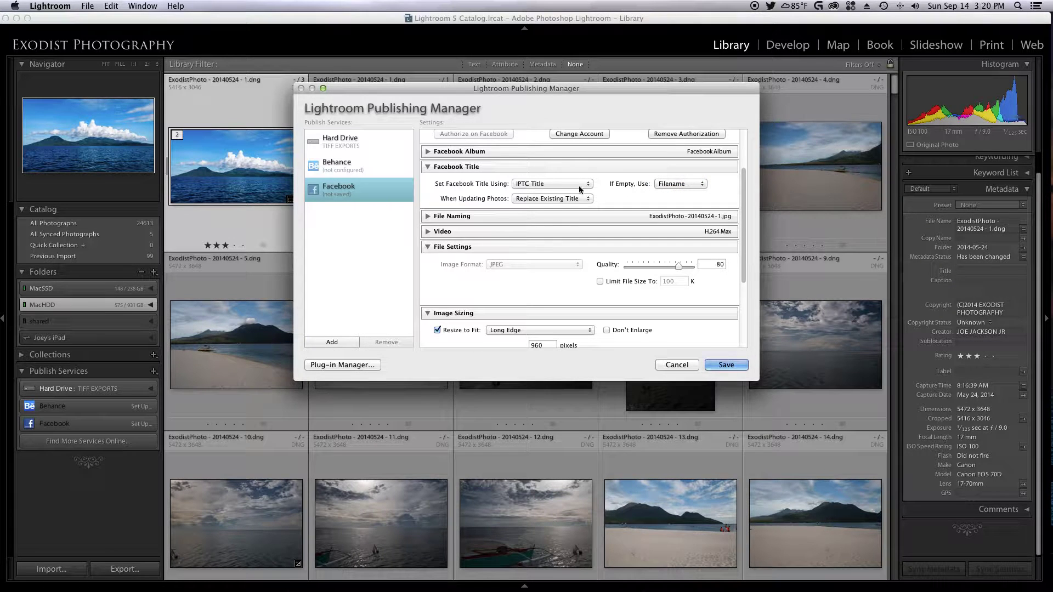
{"action": "left_click", "coordinate": [686, 187]}
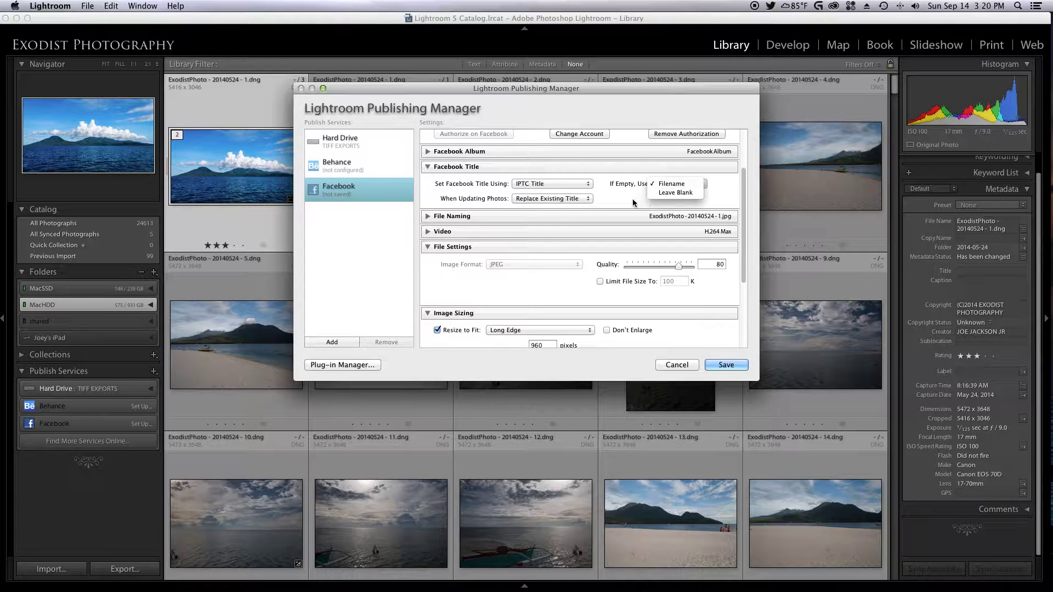
{"action": "left_click", "coordinate": [611, 205]}
{"action": "left_click", "coordinate": [588, 187]}
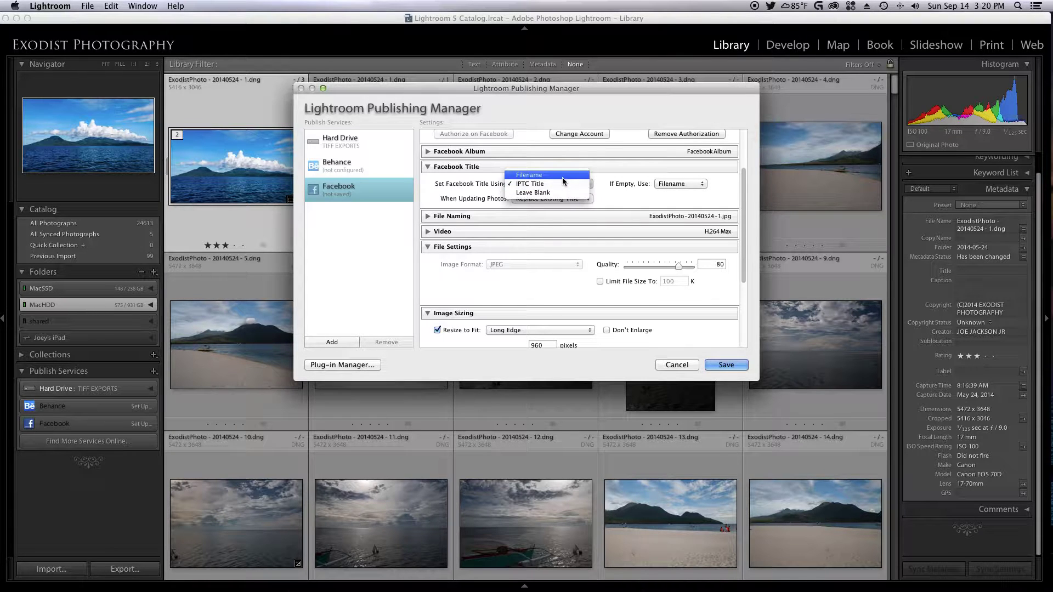
{"action": "left_click", "coordinate": [621, 202]}
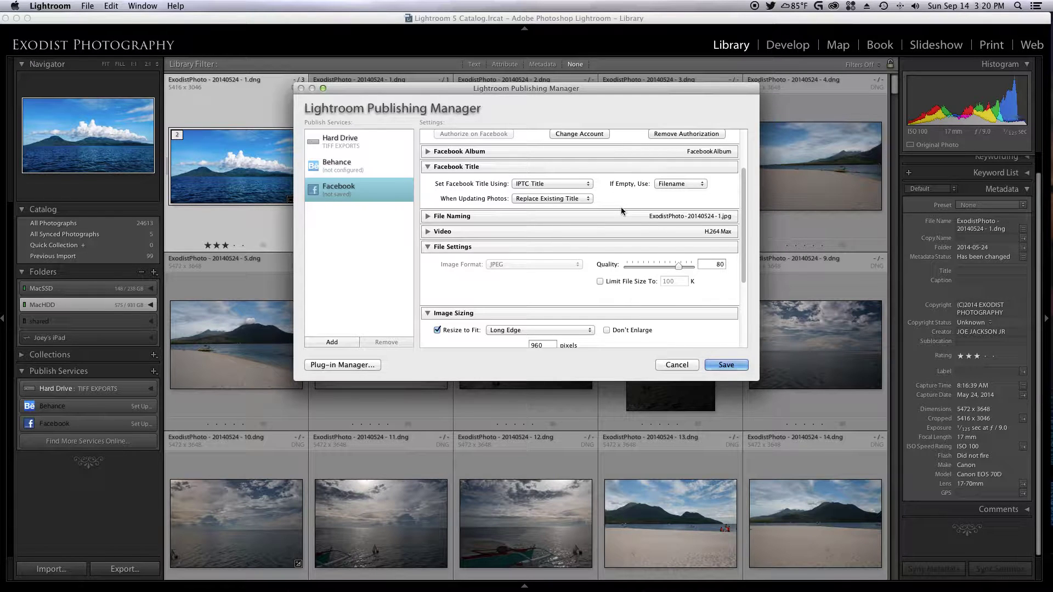
{"action": "left_click", "coordinate": [588, 199]}
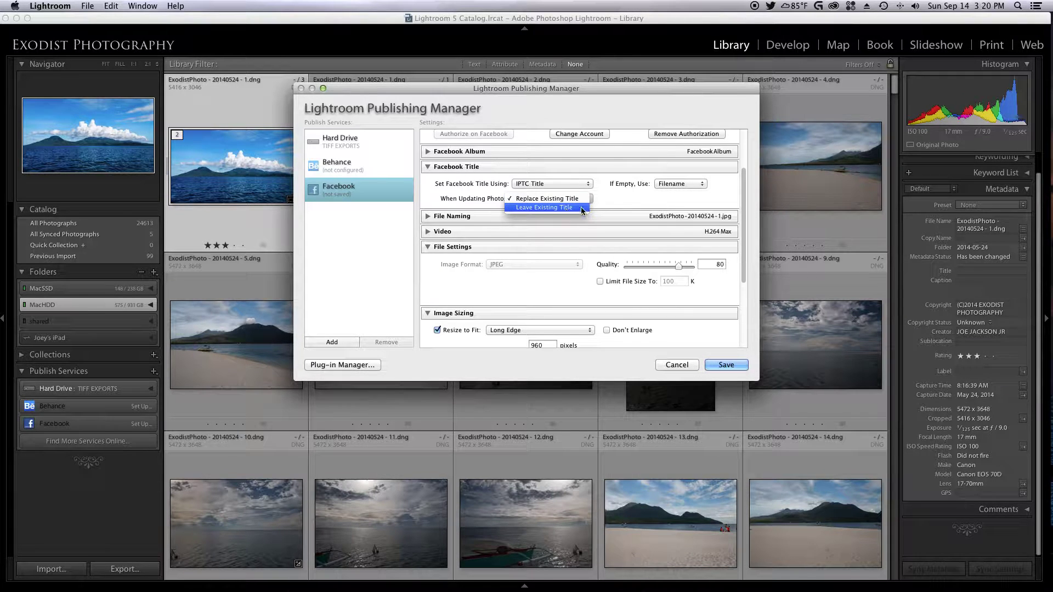
{"action": "left_click", "coordinate": [620, 200]}
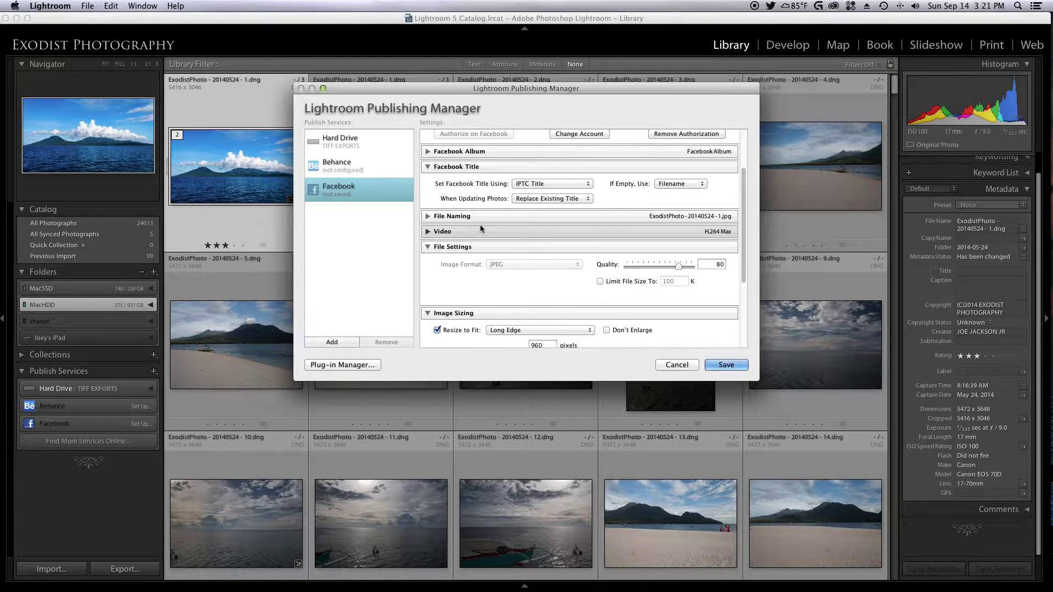
Step: Uncheck Include Video Files in the Video settings so videos are excluded
{"action": "left_click", "coordinate": [428, 217]}
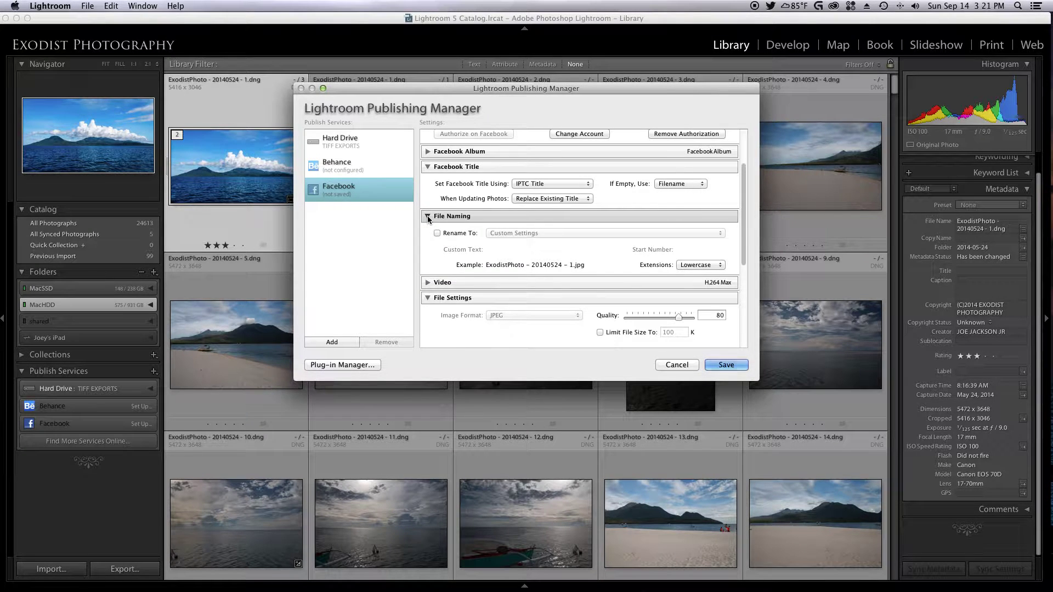
{"action": "left_click", "coordinate": [428, 217]}
{"action": "left_click", "coordinate": [428, 217]}
{"action": "left_click", "coordinate": [428, 217]}
{"action": "left_click", "coordinate": [427, 232]}
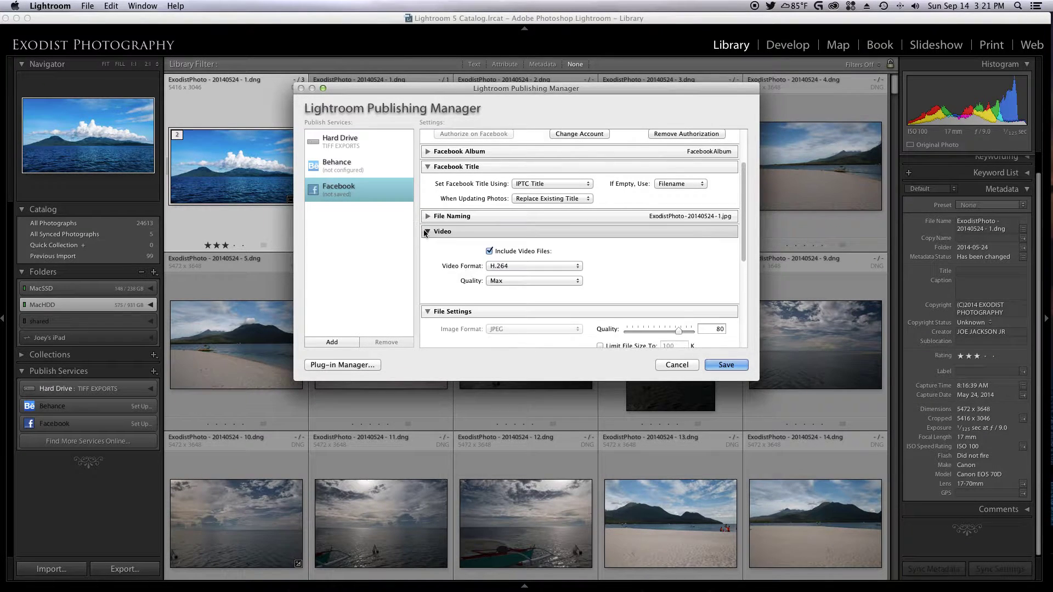
{"action": "left_click", "coordinate": [489, 251]}
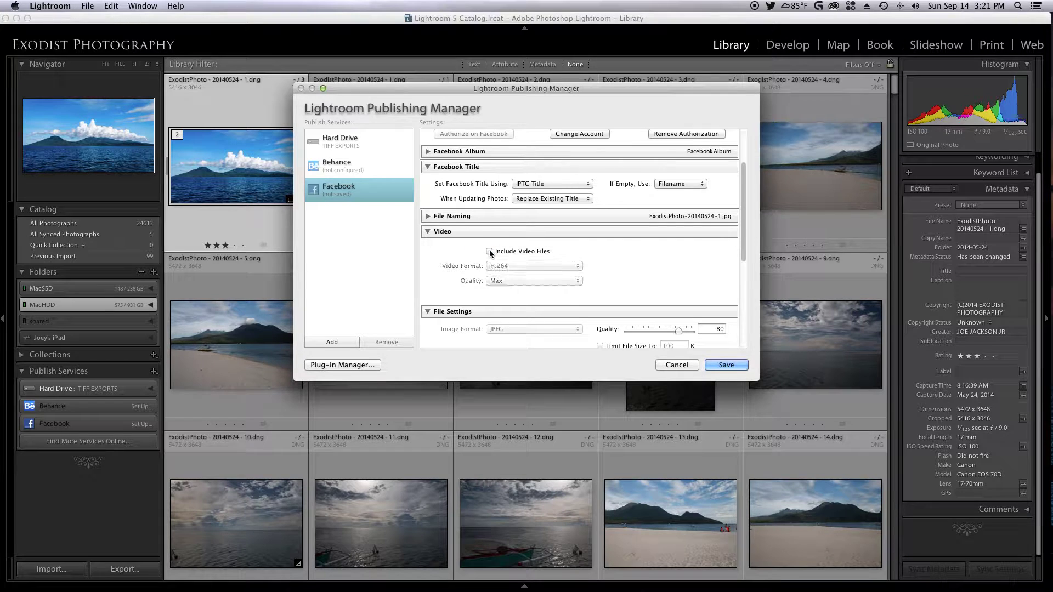
{"action": "left_click", "coordinate": [428, 232]}
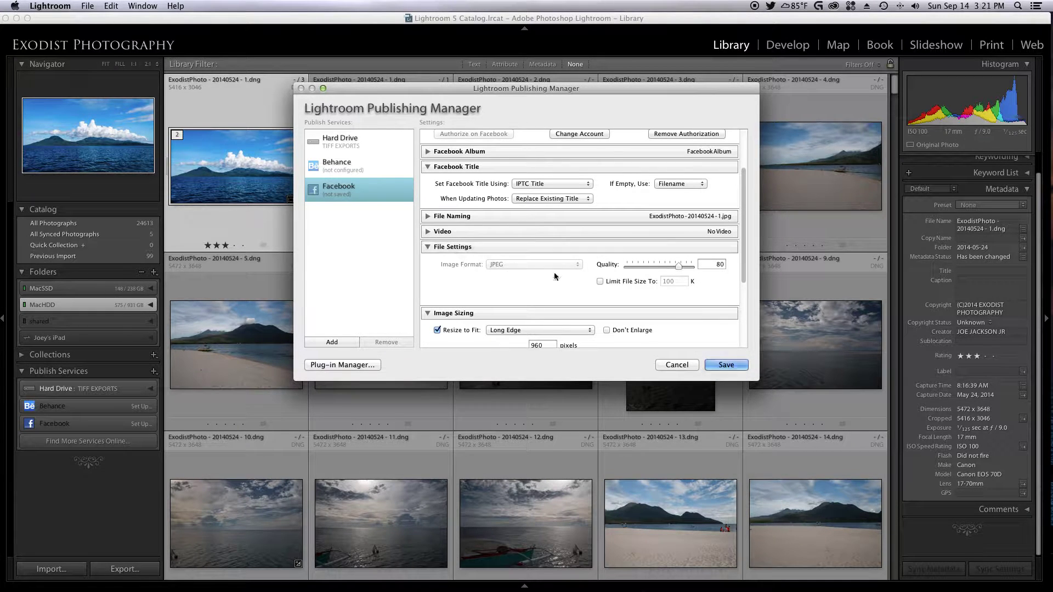
Step: Adjust the JPEG Quality slider in File Settings, leaving it at 80
{"action": "scroll", "coordinate": [658, 266], "scroll_direction": "down", "scroll_amount": 2}
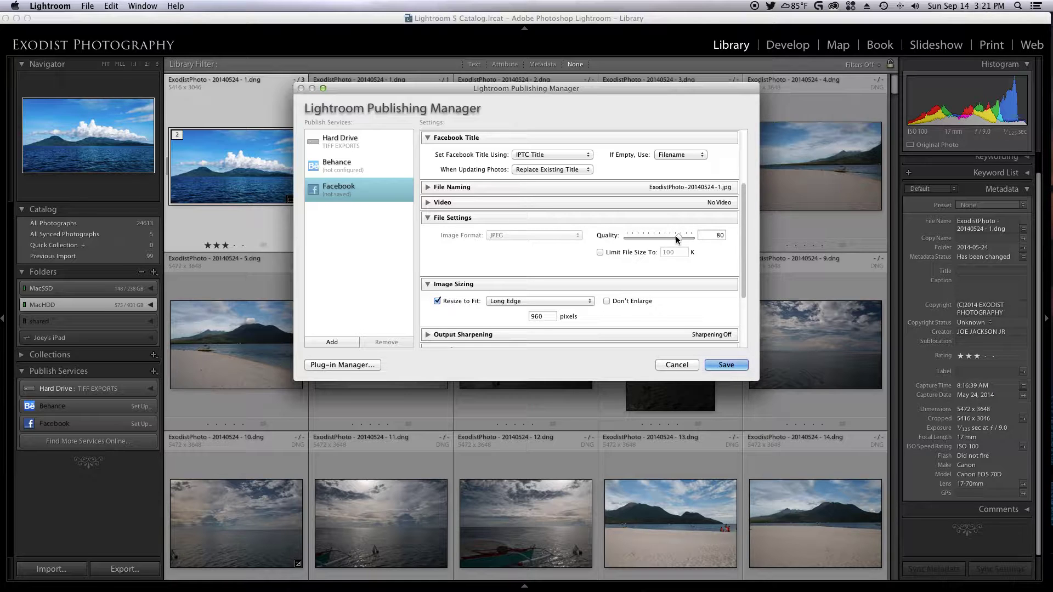
{"action": "left_click_drag", "start_coordinate": [676, 236], "coordinate": [664, 240]}
{"action": "left_click_drag", "start_coordinate": [664, 241], "coordinate": [679, 240]}
{"action": "scroll", "coordinate": [674, 250], "scroll_direction": "down", "scroll_amount": 3}
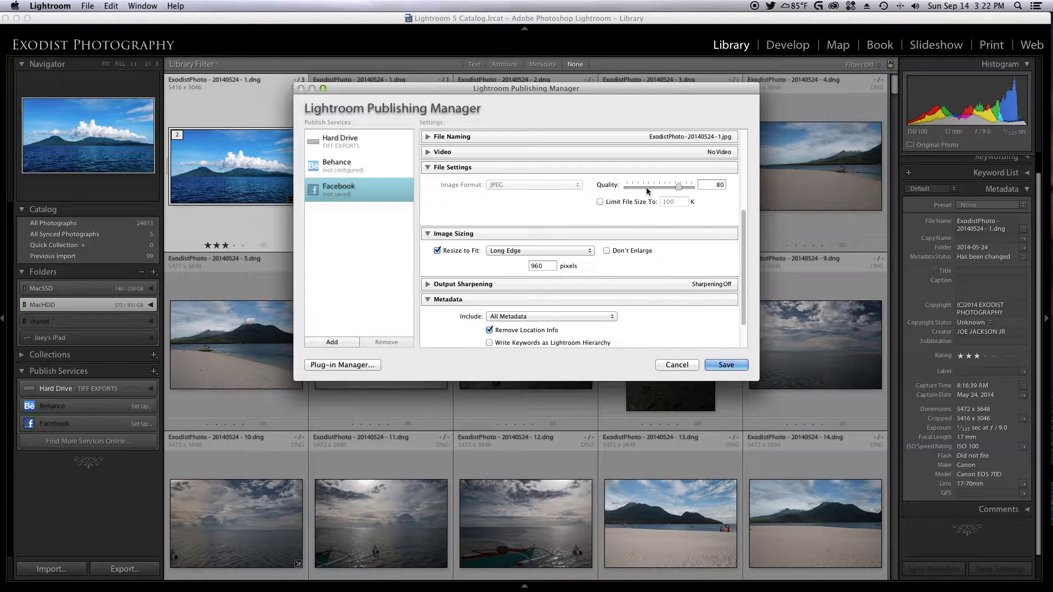
{"action": "scroll", "coordinate": [653, 248], "scroll_direction": "down", "scroll_amount": 2}
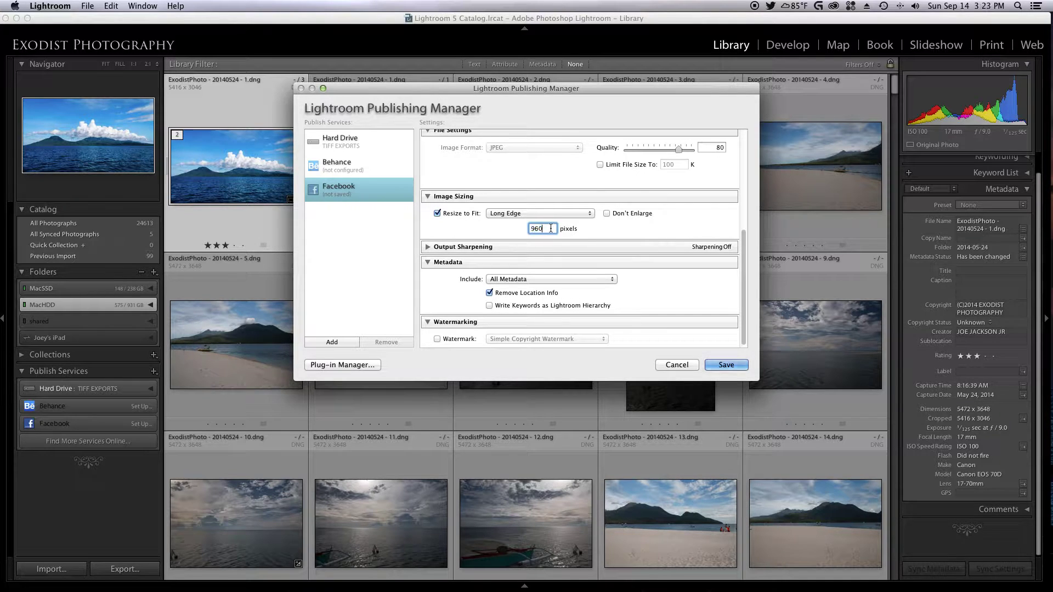
{"action": "left_click", "coordinate": [551, 229]}
{"action": "left_click", "coordinate": [607, 232]}
{"action": "double_click", "coordinate": [546, 228]}
{"action": "left_click", "coordinate": [637, 230]}
{"action": "scroll", "coordinate": [660, 298], "scroll_direction": "down", "scroll_amount": 1}
{"action": "scroll", "coordinate": [660, 300], "scroll_direction": "up", "scroll_amount": 1}
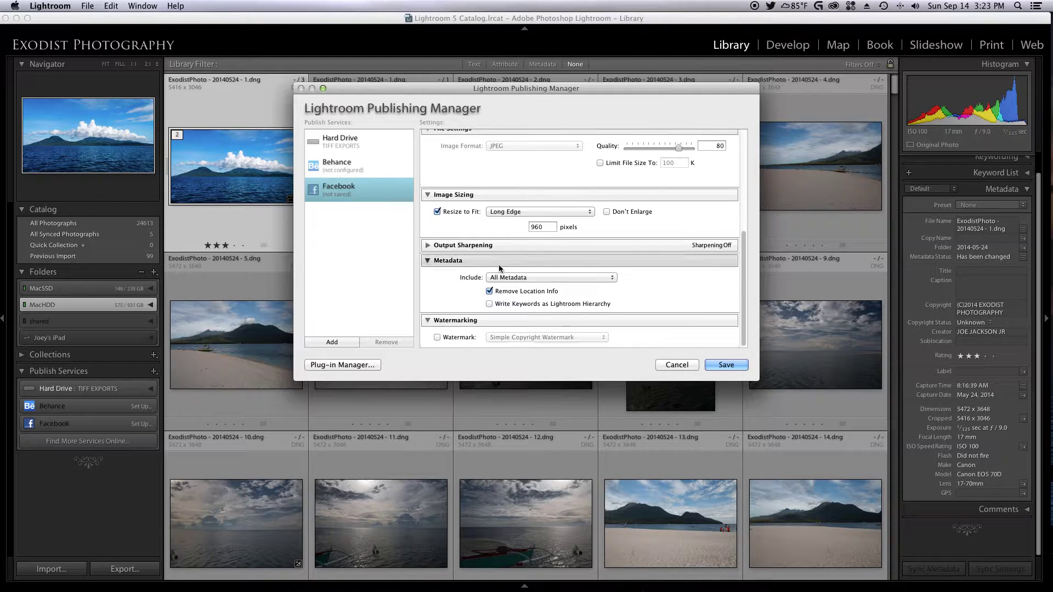
{"action": "left_click", "coordinate": [427, 244]}
{"action": "left_click", "coordinate": [427, 246]}
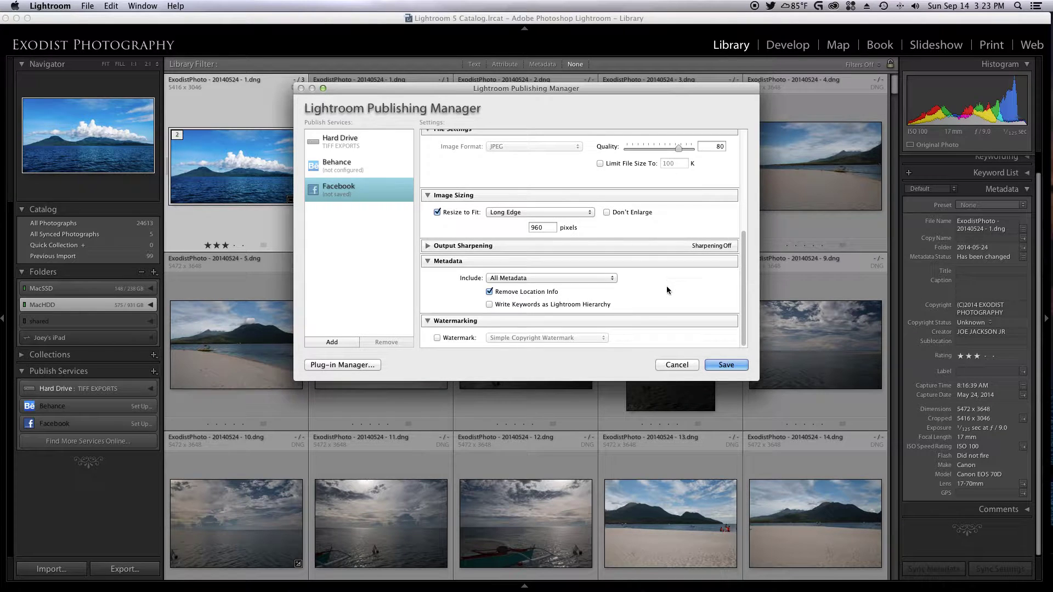
{"action": "scroll", "coordinate": [667, 296], "scroll_direction": "down", "scroll_amount": 1}
{"action": "scroll", "coordinate": [667, 296], "scroll_direction": "up", "scroll_amount": 1}
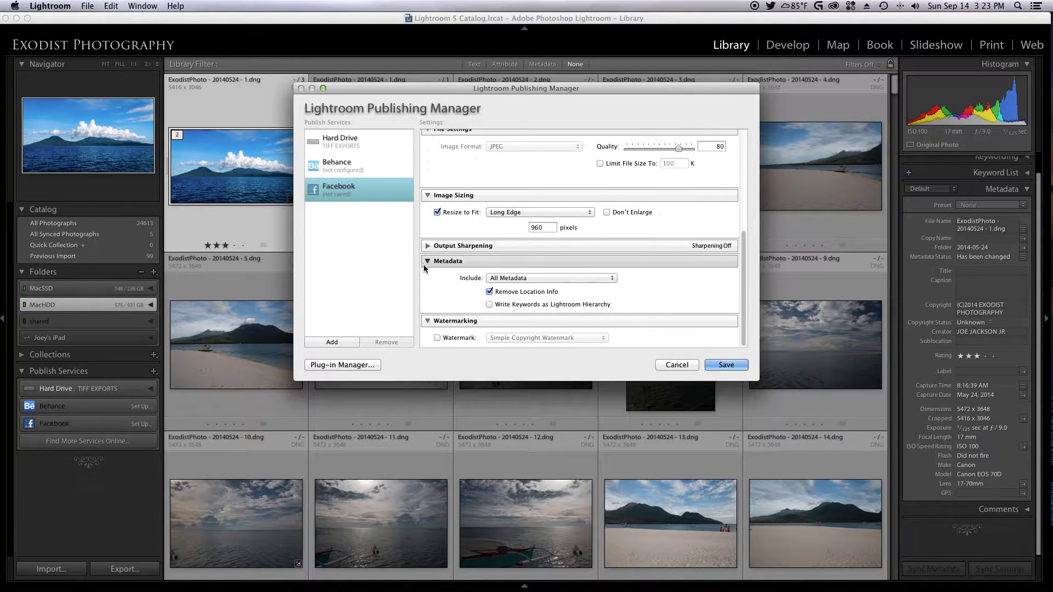
{"action": "left_click", "coordinate": [579, 281]}
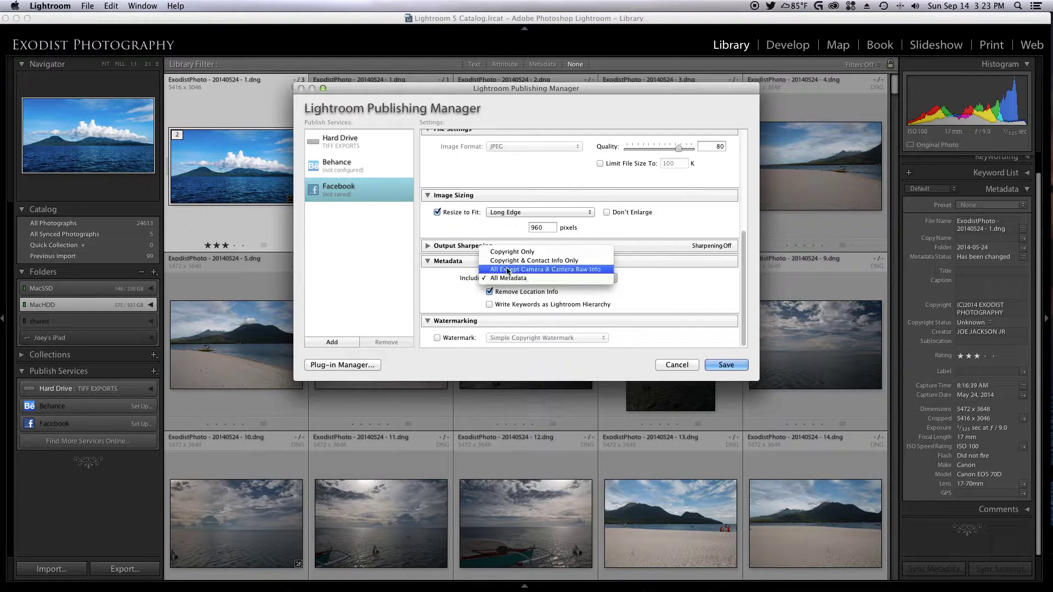
{"action": "left_click", "coordinate": [670, 288]}
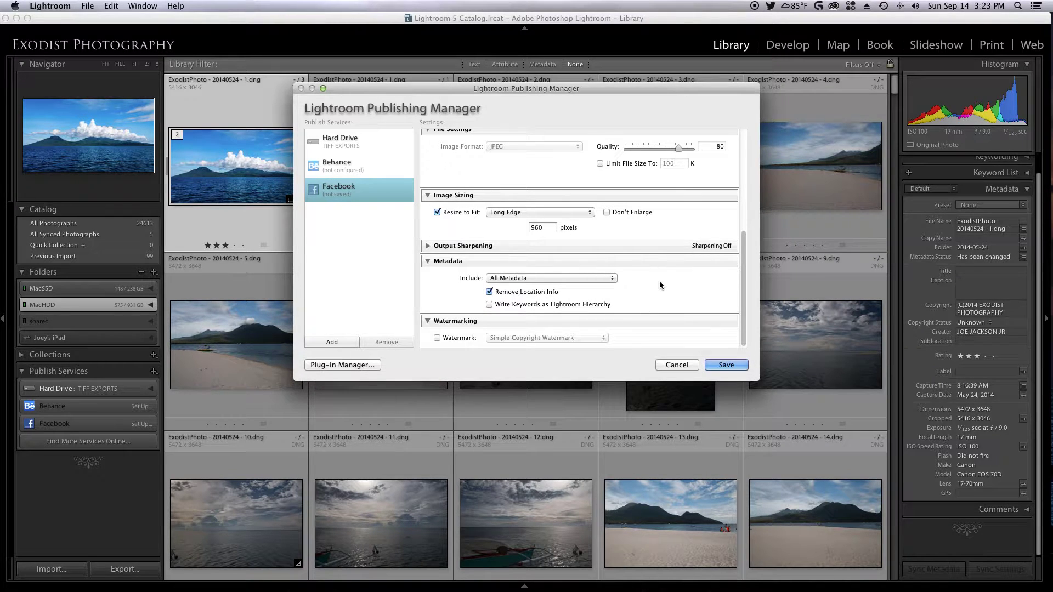
Step: Enable watermarking and keep Simple Copyright Watermark as the watermark preset
{"action": "left_click", "coordinate": [436, 338]}
{"action": "scroll", "coordinate": [630, 303], "scroll_direction": "down", "scroll_amount": 1}
{"action": "scroll", "coordinate": [630, 304], "scroll_direction": "up", "scroll_amount": 1}
{"action": "left_click", "coordinate": [429, 263]}
{"action": "scroll", "coordinate": [545, 283], "scroll_direction": "down", "scroll_amount": 1}
{"action": "scroll", "coordinate": [663, 320], "scroll_direction": "up", "scroll_amount": 1}
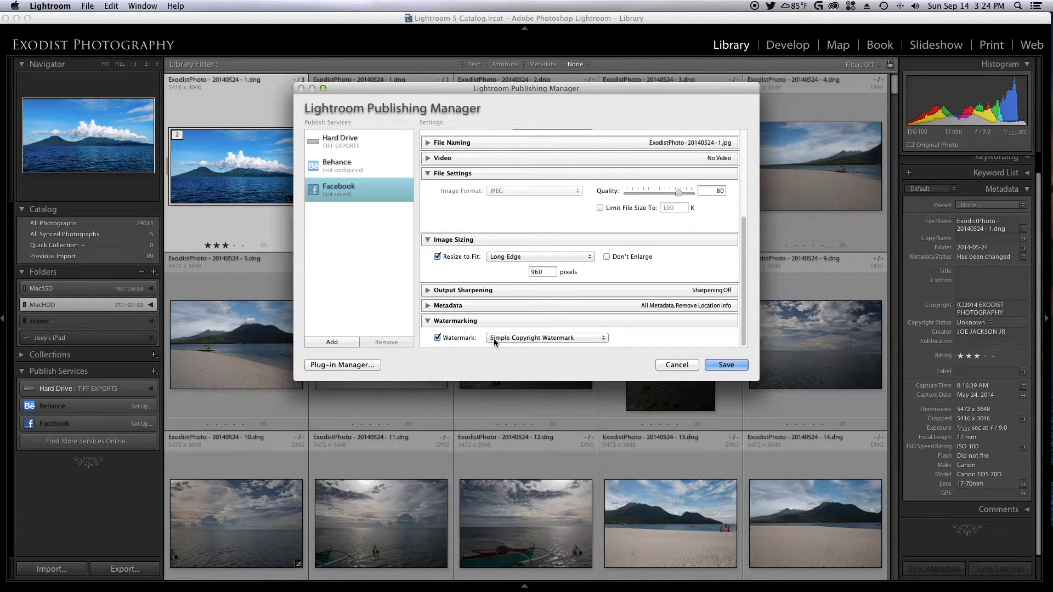
{"action": "left_click", "coordinate": [596, 340]}
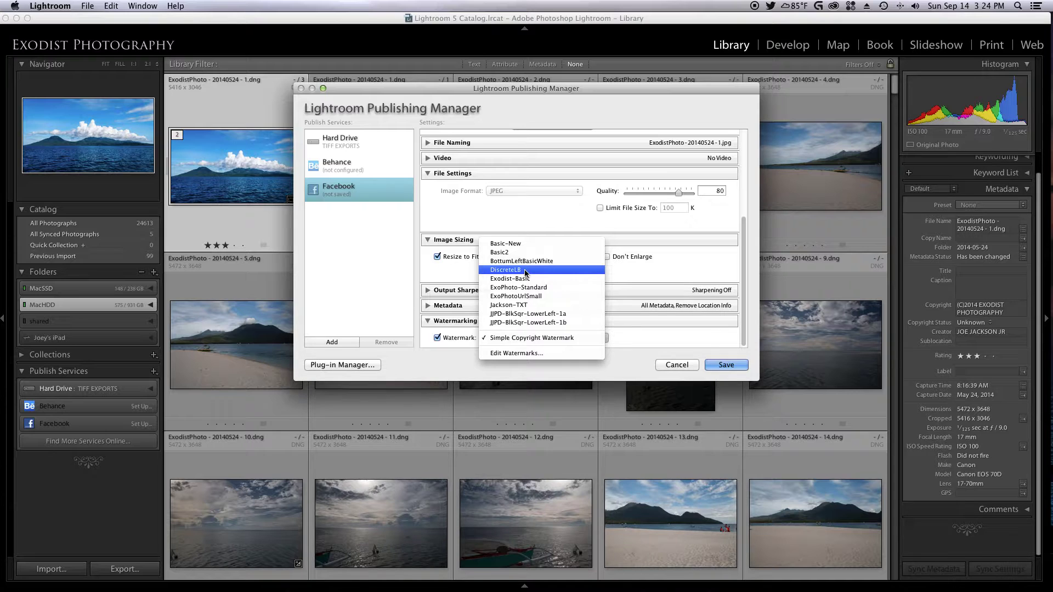
{"action": "left_click", "coordinate": [622, 348]}
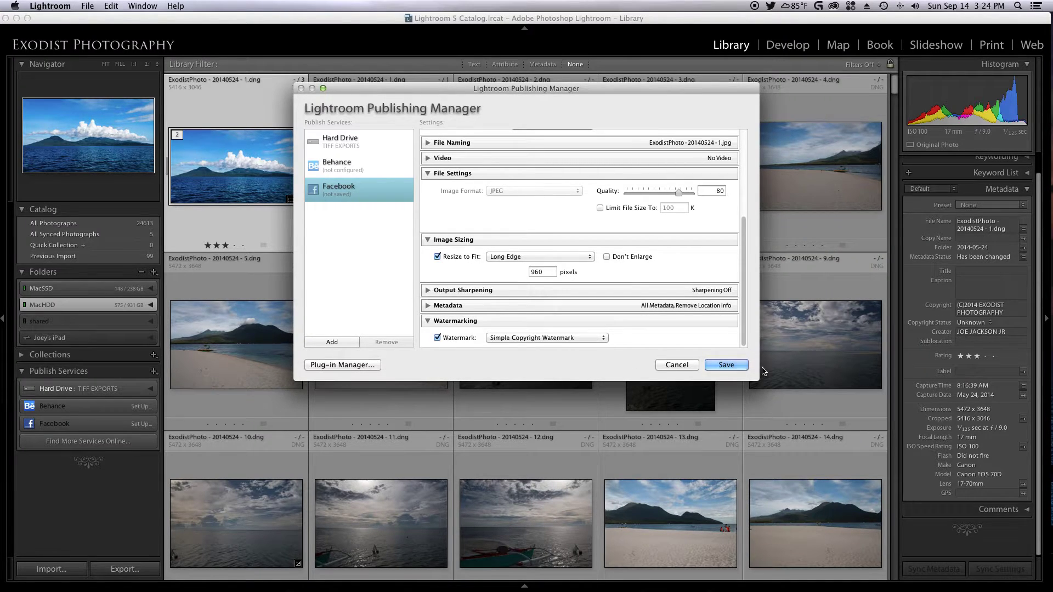
Step: Save the service as FACEBOOK PHOTOS and drag 21.dng from Canvas Prints into the Tutorial album
{"action": "left_click", "coordinate": [730, 364]}
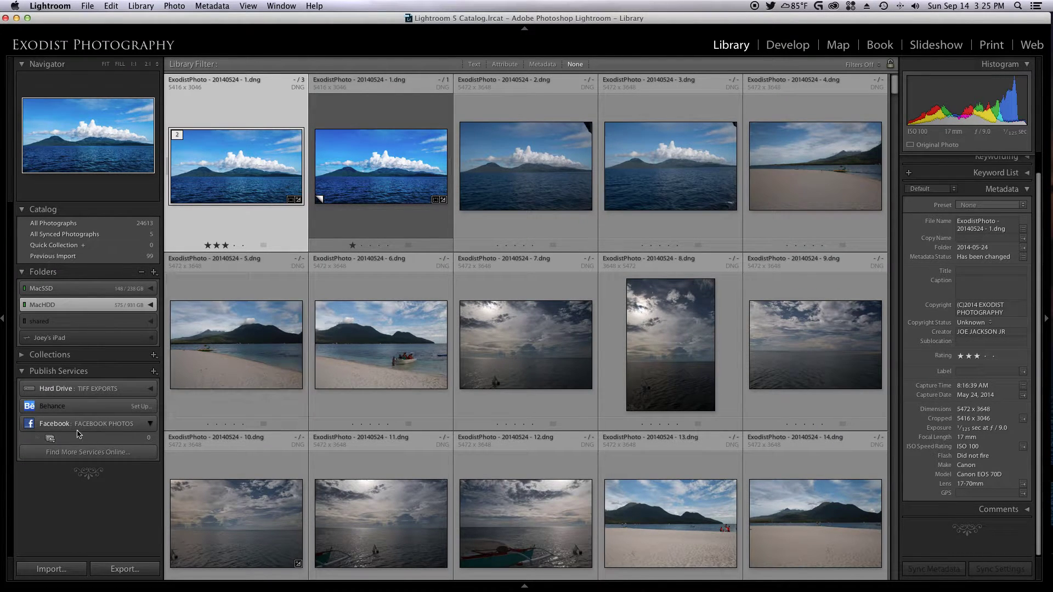
{"action": "left_click", "coordinate": [74, 443]}
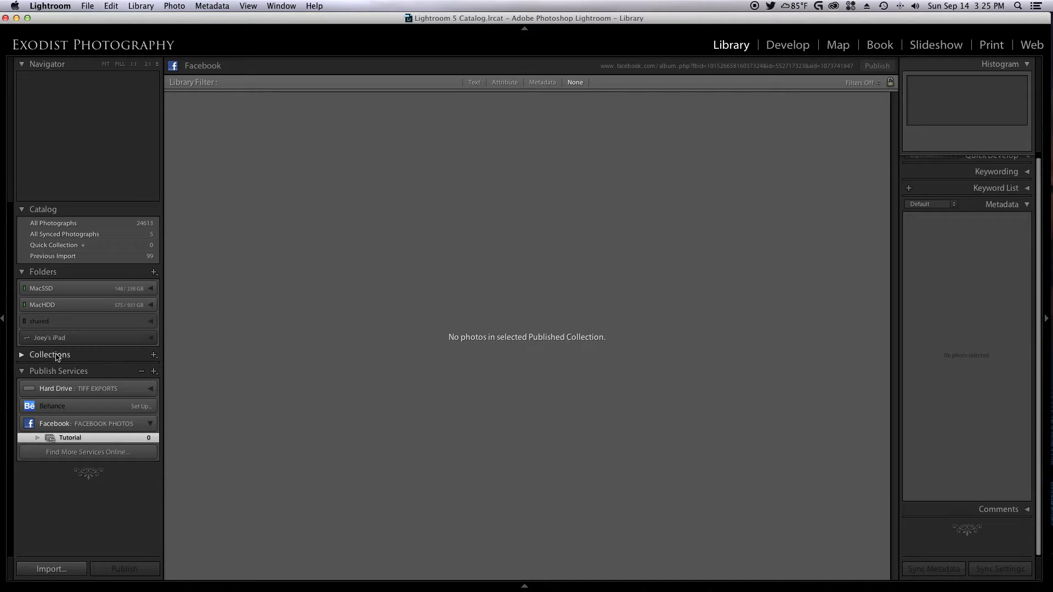
{"action": "left_click", "coordinate": [21, 357]}
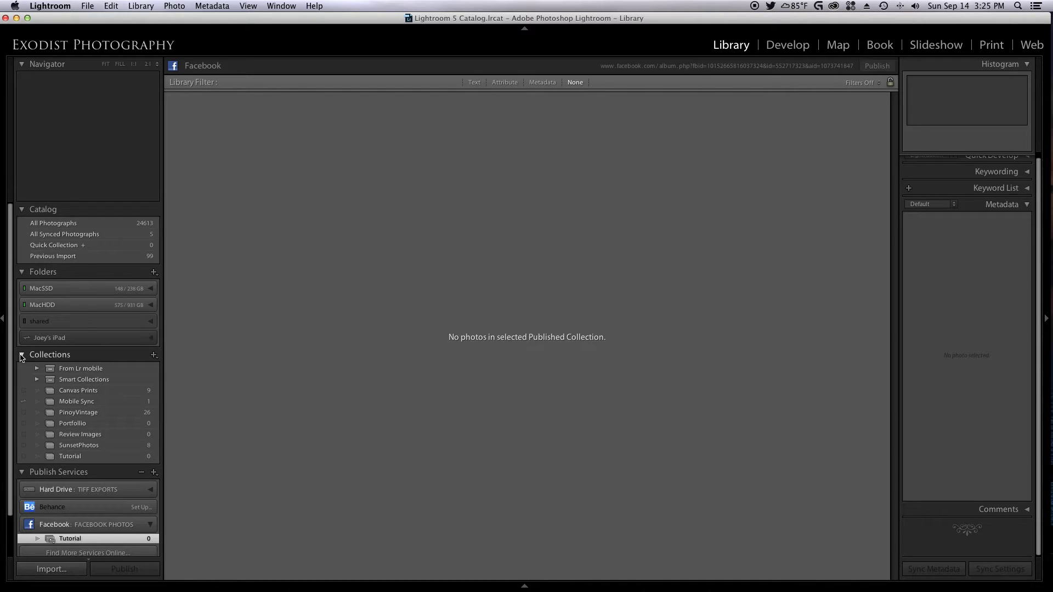
{"action": "left_click", "coordinate": [90, 392]}
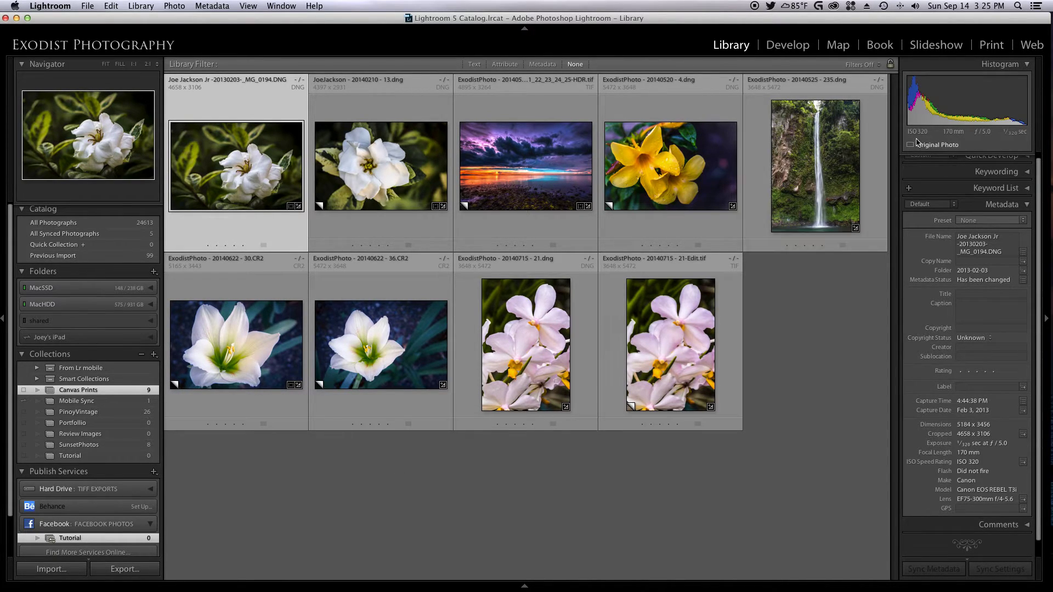
{"action": "left_click", "coordinate": [527, 350]}
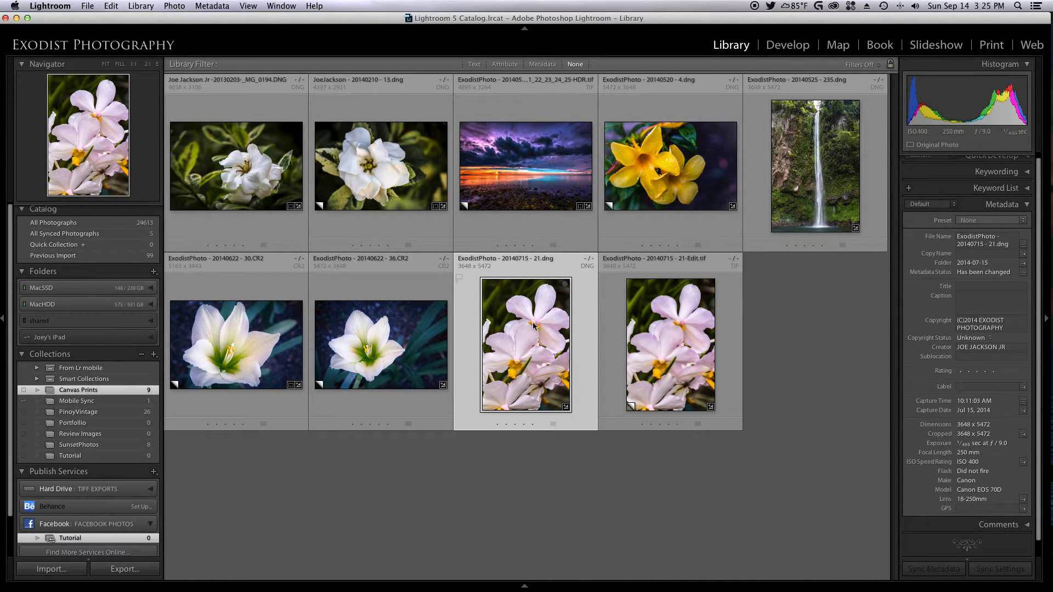
{"action": "left_click_drag", "start_coordinate": [533, 325], "coordinate": [110, 543]}
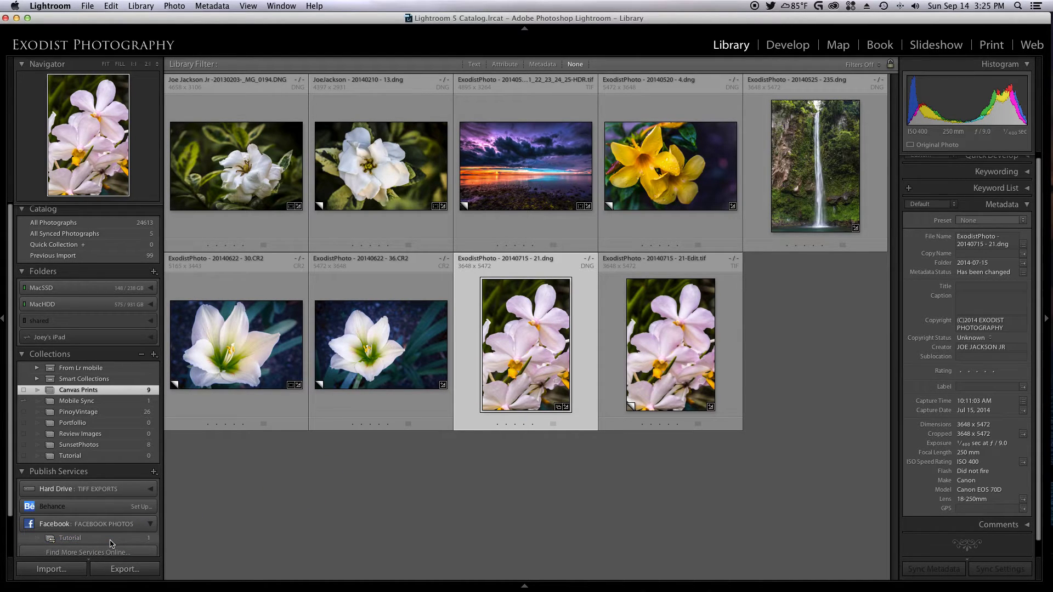
Step: Publish 21.dng from the Facebook Tutorial collection to Facebook
{"action": "left_click", "coordinate": [73, 540]}
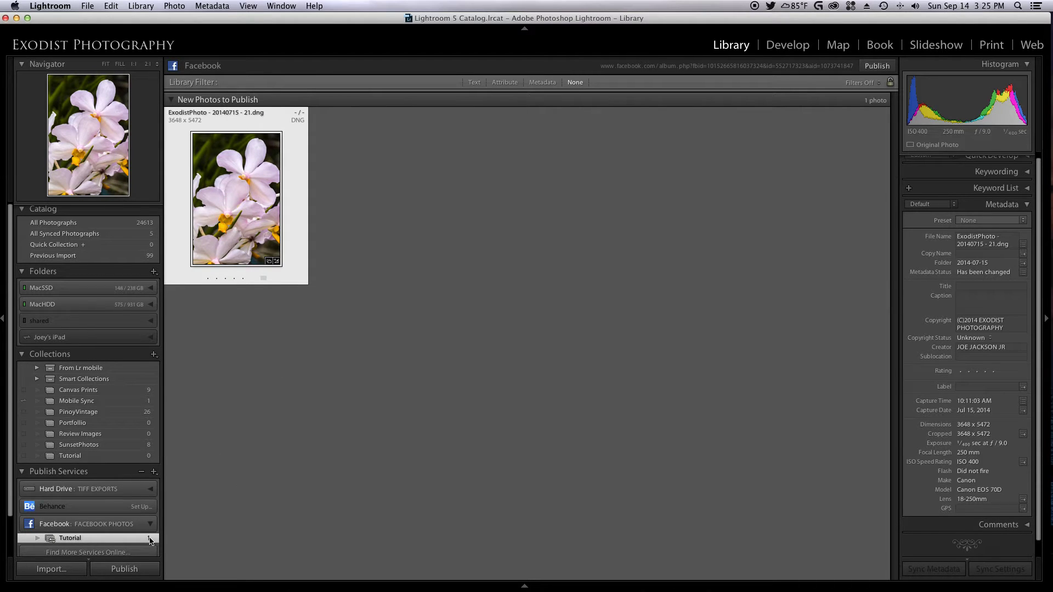
{"action": "left_click", "coordinate": [135, 573]}
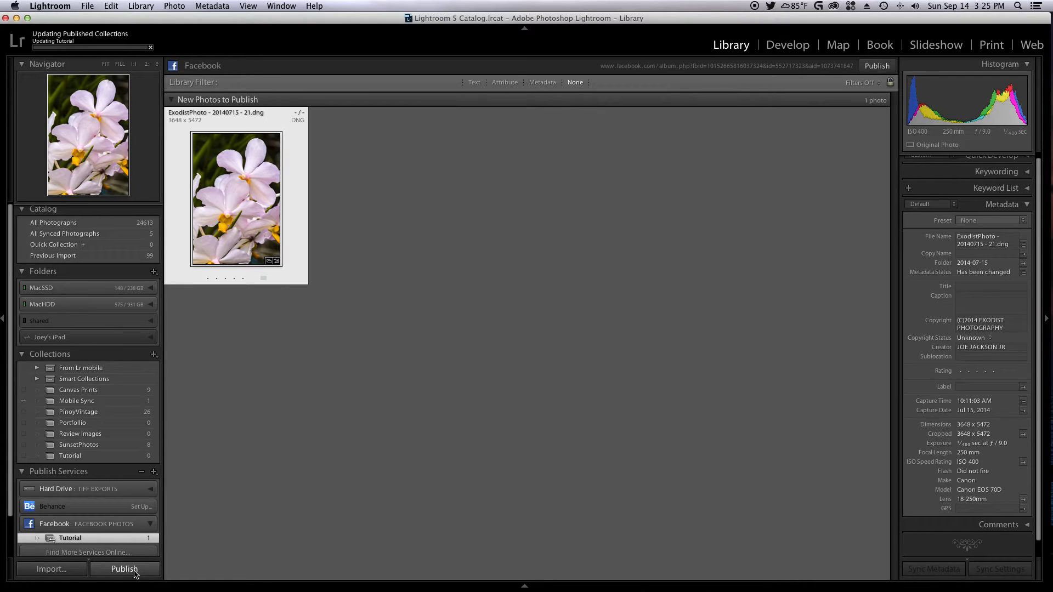